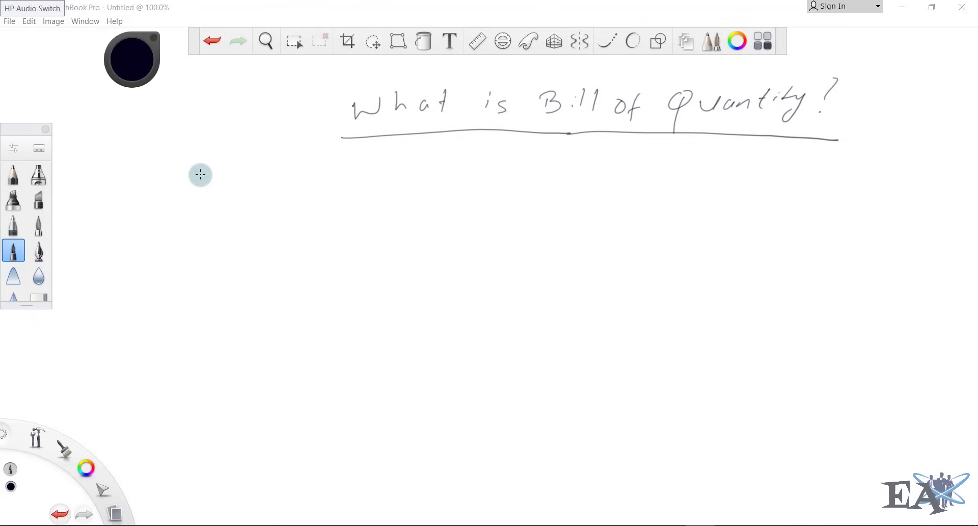
# Handwrite "Client" below and to the left of the title and underline it
pyautogui.moveTo(206, 163); pyautogui.dragTo(200, 182)
pyautogui.moveTo(231, 150)
pyautogui.mouseDown()
pyautogui.moveTo(229, 179)
pyautogui.moveTo(237, 178)
pyautogui.mouseUp()
pyautogui.moveTo(249, 172); pyautogui.dragTo(279, 176)
pyautogui.moveTo(296, 152)
pyautogui.mouseDown()
pyautogui.moveTo(292, 172)
pyautogui.moveTo(305, 158)
pyautogui.mouseUp()
pyautogui.moveTo(184, 198); pyautogui.dragTo(320, 183)
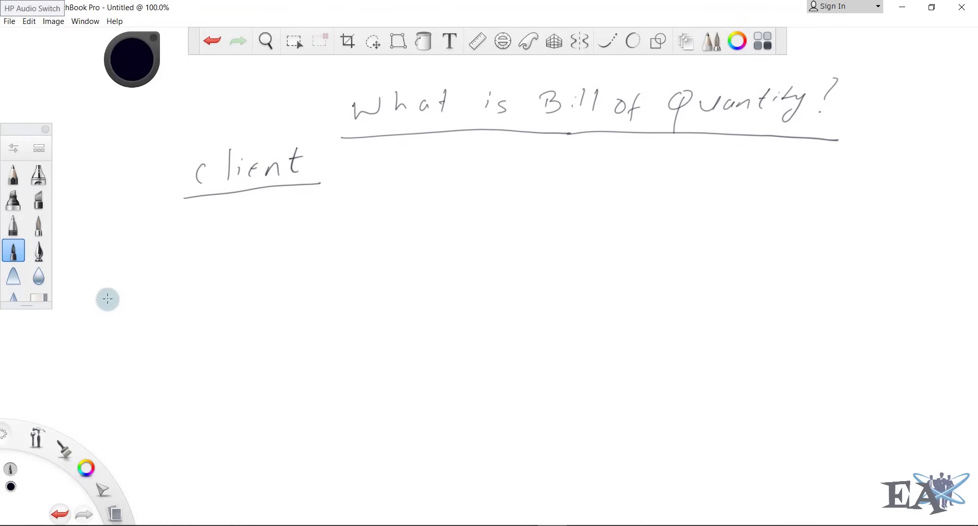
# Sketch a tall building outline crossed by a slanted ground line, with a small table-like structure at the line's left end
pyautogui.moveTo(116, 246); pyautogui.dragTo(124, 334)
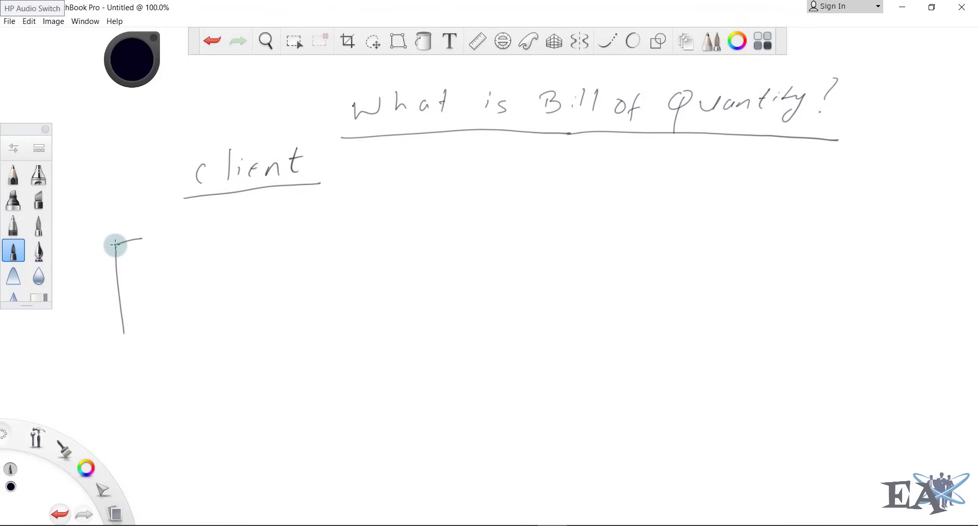
pyautogui.moveTo(142, 238); pyautogui.dragTo(154, 335)
pyautogui.moveTo(77, 311); pyautogui.dragTo(173, 291)
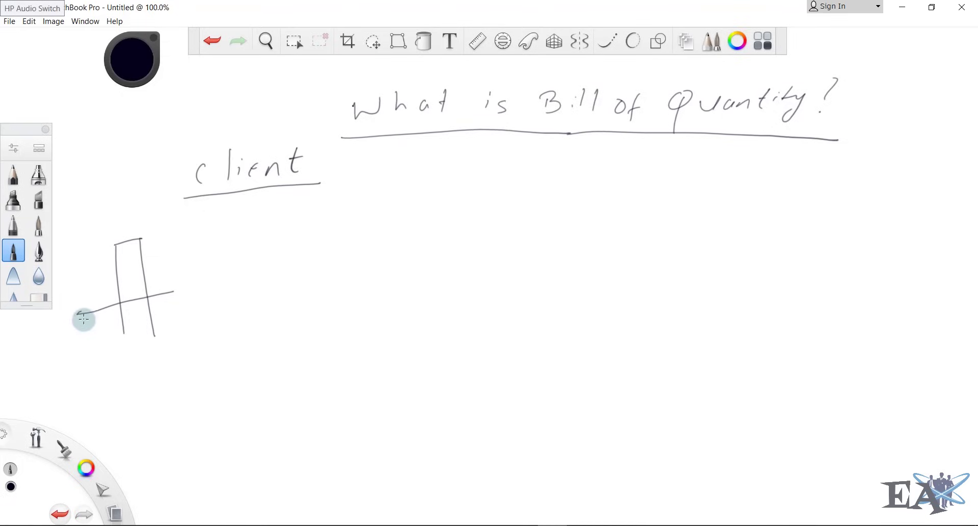
pyautogui.moveTo(79, 313)
pyautogui.mouseDown()
pyautogui.moveTo(78, 334)
pyautogui.moveTo(104, 312)
pyautogui.mouseUp()
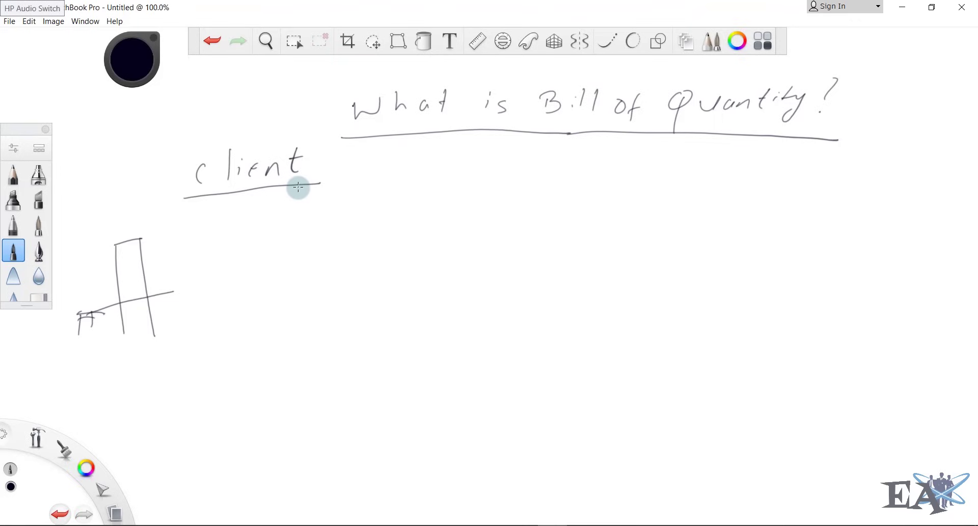
# Continue the flow from "Client" with downward arrows to the handwritten words "Consultant" and "Drawings"
pyautogui.moveTo(298, 187)
pyautogui.mouseDown()
pyautogui.moveTo(316, 235)
pyautogui.moveTo(317, 223)
pyautogui.mouseUp()
pyautogui.moveTo(283, 257)
pyautogui.mouseDown()
pyautogui.moveTo(279, 275)
pyautogui.moveTo(426, 225)
pyautogui.mouseUp()
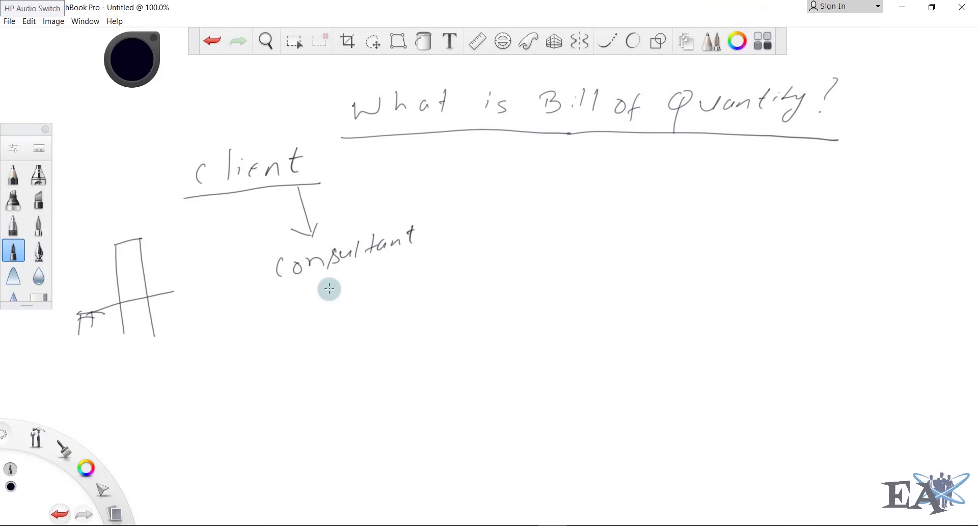
pyautogui.moveTo(355, 271); pyautogui.dragTo(362, 301)
pyautogui.moveTo(349, 292); pyautogui.dragTo(361, 301)
pyautogui.moveTo(368, 292)
pyautogui.mouseDown()
pyautogui.moveTo(338, 323)
pyautogui.moveTo(450, 281)
pyautogui.mouseUp()
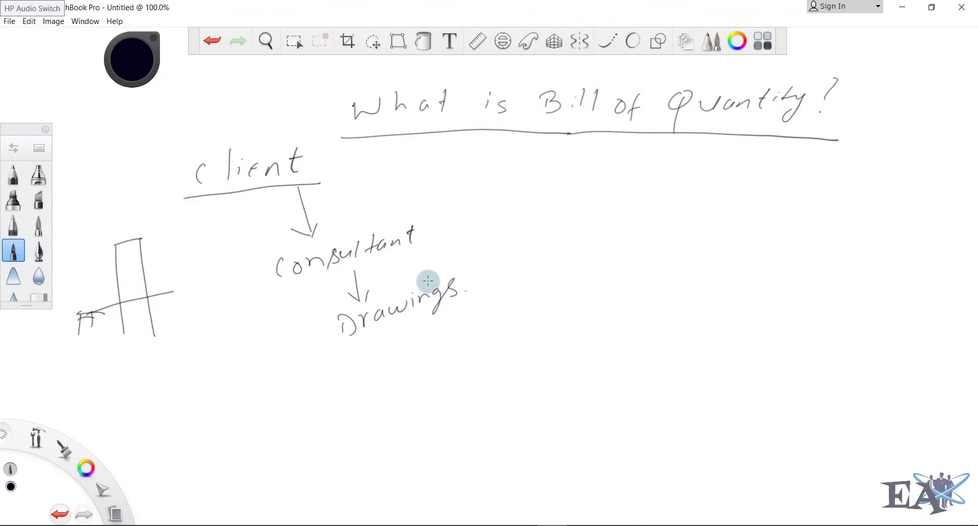
# Draw an arrow from "Drawings" to the handwritten label "3D", and a curved arrow from "Drawings" back up to "Client"
pyautogui.moveTo(437, 290)
pyautogui.mouseDown()
pyautogui.moveTo(476, 275)
pyautogui.moveTo(518, 278)
pyautogui.mouseUp()
pyautogui.hotkey('ctrl', 'z')
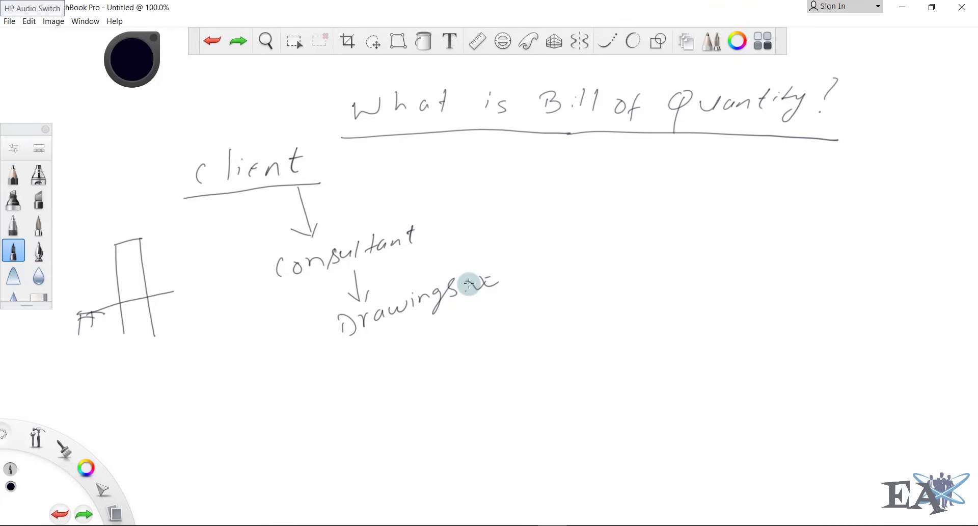
pyautogui.moveTo(469, 283); pyautogui.dragTo(528, 271)
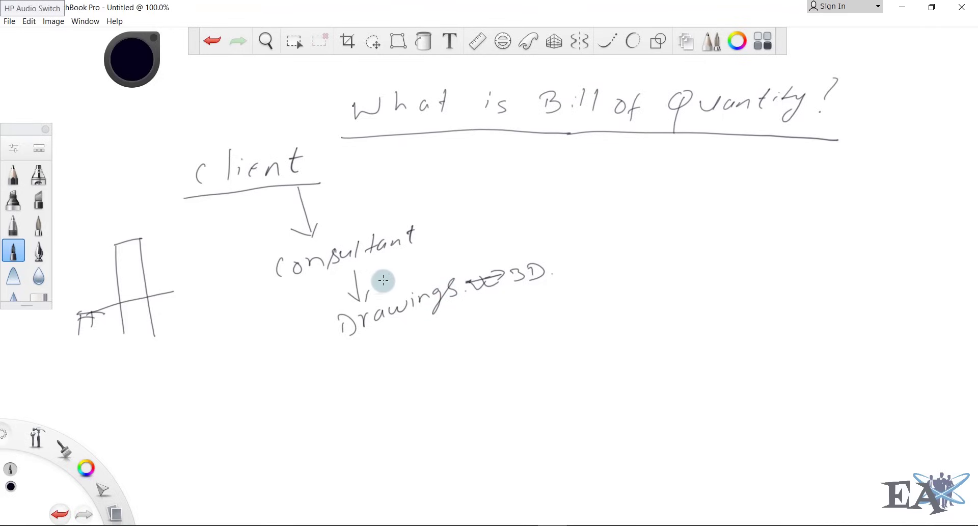
pyautogui.moveTo(338, 327); pyautogui.dragTo(356, 318)
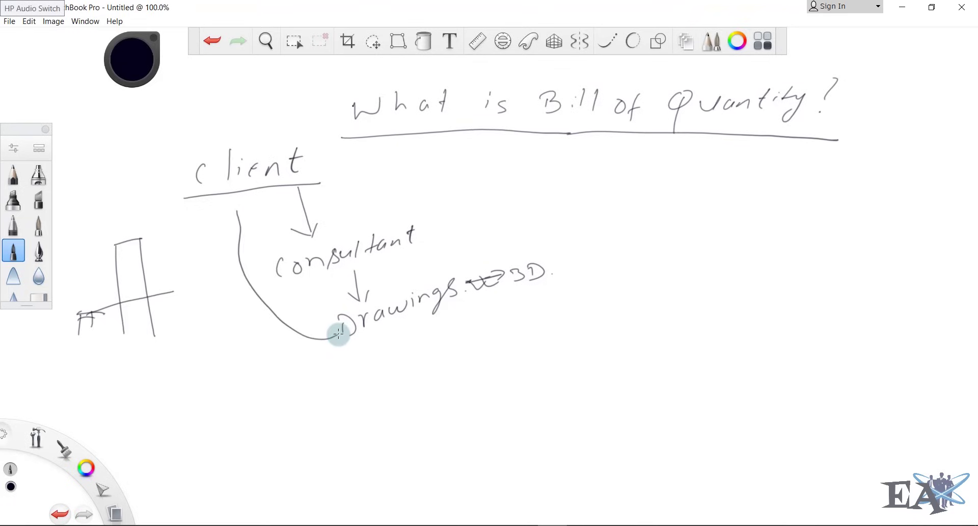
pyautogui.moveTo(225, 223); pyautogui.dragTo(239, 218)
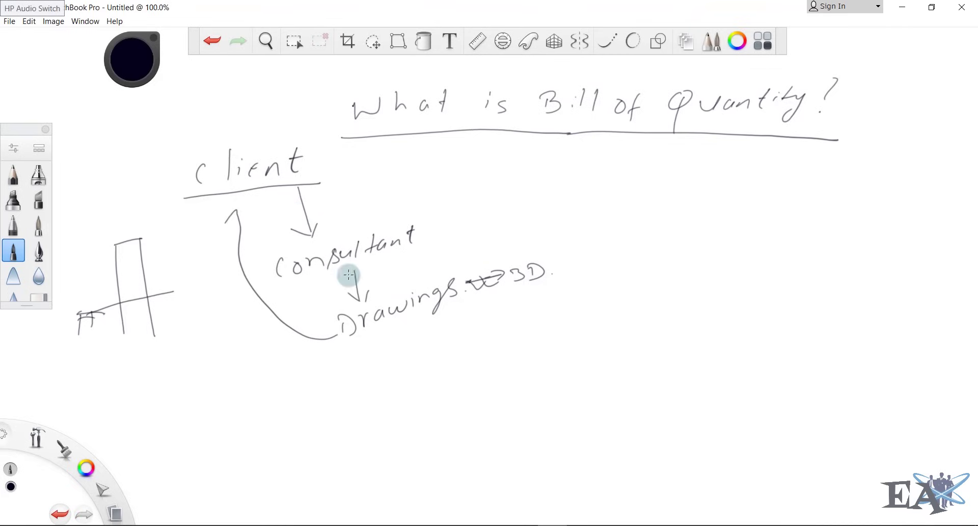
# Draw an arrow down from "Drawings" and handwrite "Contractors" beneath it
pyautogui.moveTo(389, 322); pyautogui.dragTo(395, 352)
pyautogui.moveTo(381, 347)
pyautogui.mouseDown()
pyautogui.moveTo(396, 352)
pyautogui.moveTo(348, 395)
pyautogui.moveTo(371, 379)
pyautogui.moveTo(402, 389)
pyautogui.mouseUp()
pyautogui.moveTo(407, 355); pyautogui.dragTo(409, 389)
pyautogui.moveTo(399, 371); pyautogui.dragTo(419, 368)
pyautogui.moveTo(415, 382)
pyautogui.mouseDown()
pyautogui.moveTo(429, 362)
pyautogui.moveTo(448, 371)
pyautogui.mouseUp()
pyautogui.moveTo(461, 347)
pyautogui.mouseDown()
pyautogui.moveTo(459, 370)
pyautogui.moveTo(470, 363)
pyautogui.mouseUp()
# Branch "Contractors" with three arrows to the handwritten letters A, B and C
pyautogui.moveTo(481, 341)
pyautogui.mouseDown()
pyautogui.moveTo(490, 357)
pyautogui.moveTo(531, 352)
pyautogui.mouseUp()
pyautogui.moveTo(544, 351)
pyautogui.mouseDown()
pyautogui.moveTo(550, 336)
pyautogui.moveTo(569, 345)
pyautogui.mouseUp()
pyautogui.moveTo(504, 349)
pyautogui.mouseDown()
pyautogui.moveTo(505, 376)
pyautogui.moveTo(554, 387)
pyautogui.mouseUp()
pyautogui.moveTo(554, 370)
pyautogui.mouseDown()
pyautogui.moveTo(542, 416)
pyautogui.moveTo(567, 412)
pyautogui.mouseUp()
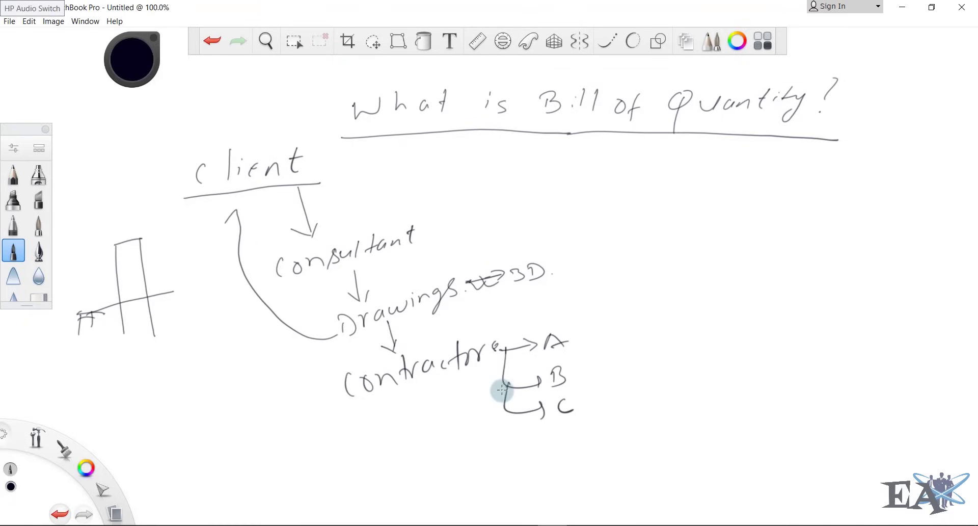
# Sketch a document box with three short text lines above contractor A, linked to A by an arrow
pyautogui.moveTo(572, 330); pyautogui.dragTo(609, 305)
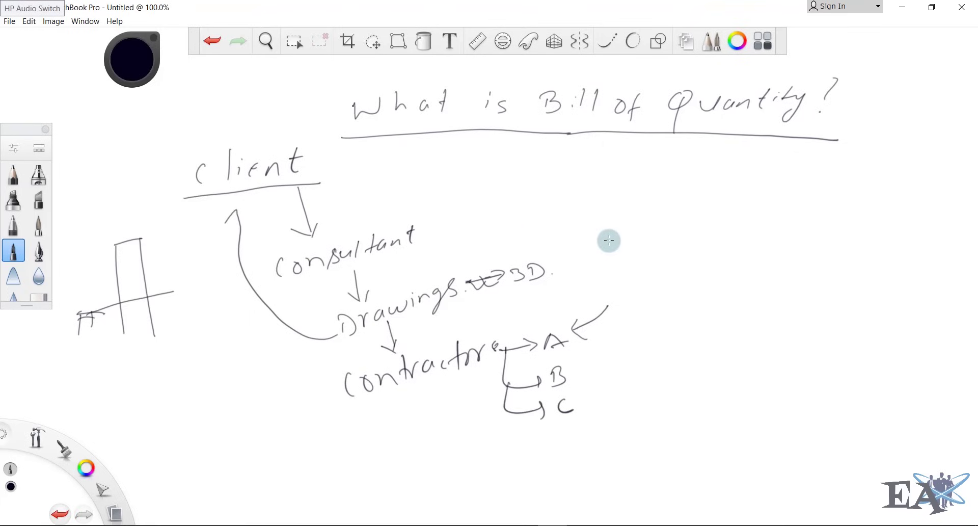
pyautogui.moveTo(612, 233); pyautogui.dragTo(610, 304)
pyautogui.moveTo(692, 244); pyautogui.dragTo(687, 275)
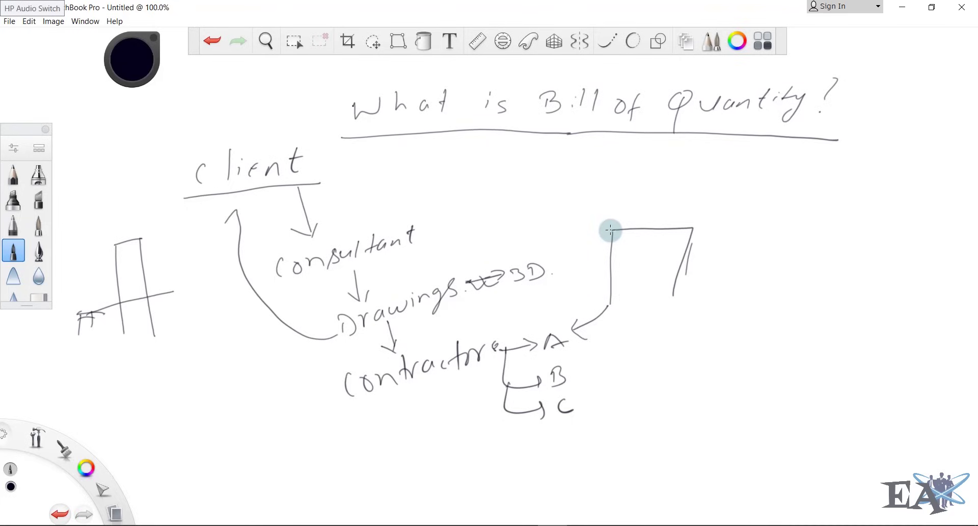
pyautogui.moveTo(607, 296); pyautogui.dragTo(625, 291)
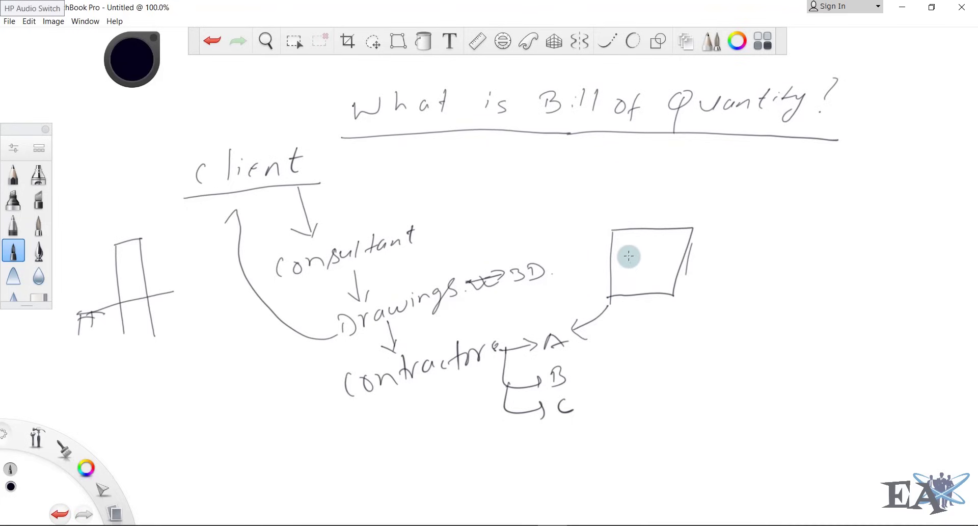
pyautogui.moveTo(629, 239)
pyautogui.mouseDown()
pyautogui.moveTo(642, 239)
pyautogui.moveTo(638, 282)
pyautogui.mouseUp()
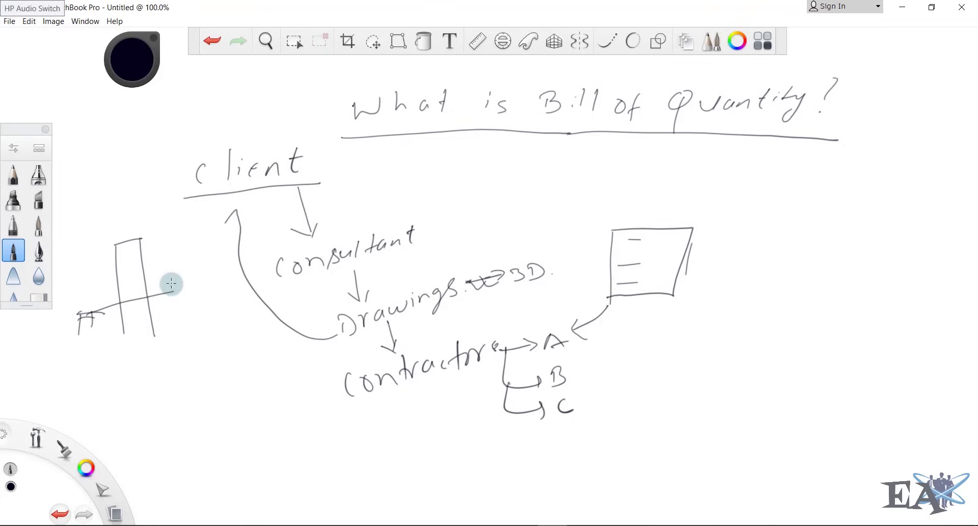
# Undo the stray stroke and handwrite an arrowed list below the building sketch: Excavation, Rebar, Formwork, Concrete
pyautogui.hotkey('ctrl', 'z')
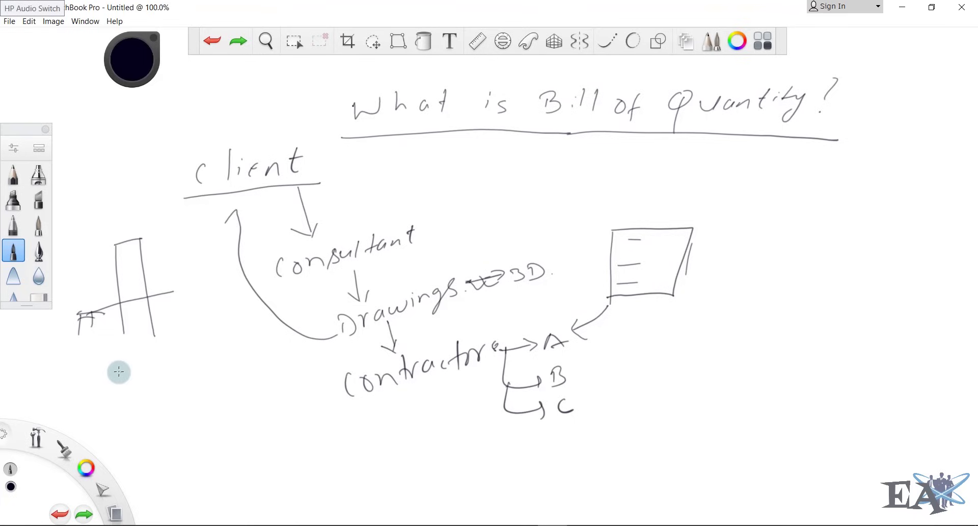
pyautogui.moveTo(119, 371)
pyautogui.mouseDown()
pyautogui.moveTo(149, 363)
pyautogui.moveTo(151, 372)
pyautogui.moveTo(185, 349)
pyautogui.moveTo(153, 354)
pyautogui.moveTo(255, 338)
pyautogui.moveTo(262, 352)
pyautogui.mouseUp()
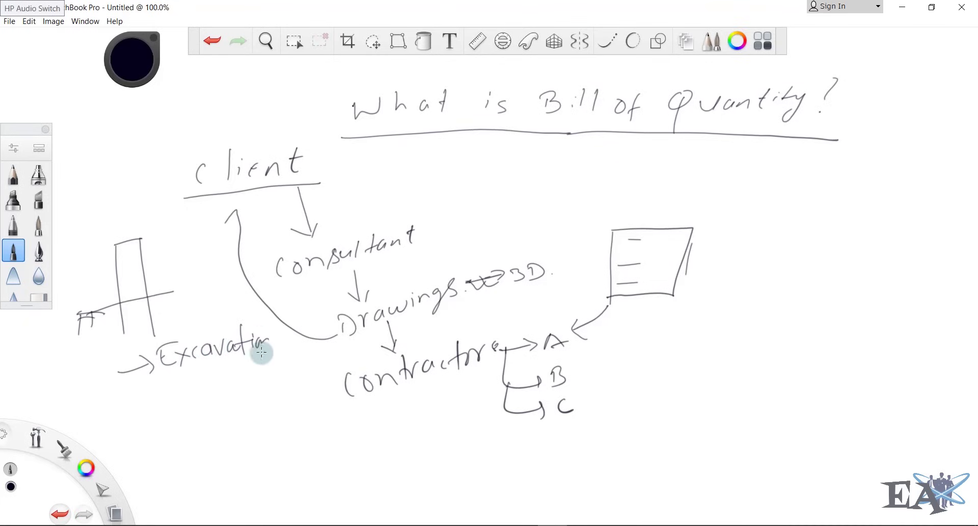
pyautogui.moveTo(161, 392)
pyautogui.mouseDown()
pyautogui.moveTo(169, 410)
pyautogui.moveTo(235, 383)
pyautogui.mouseUp()
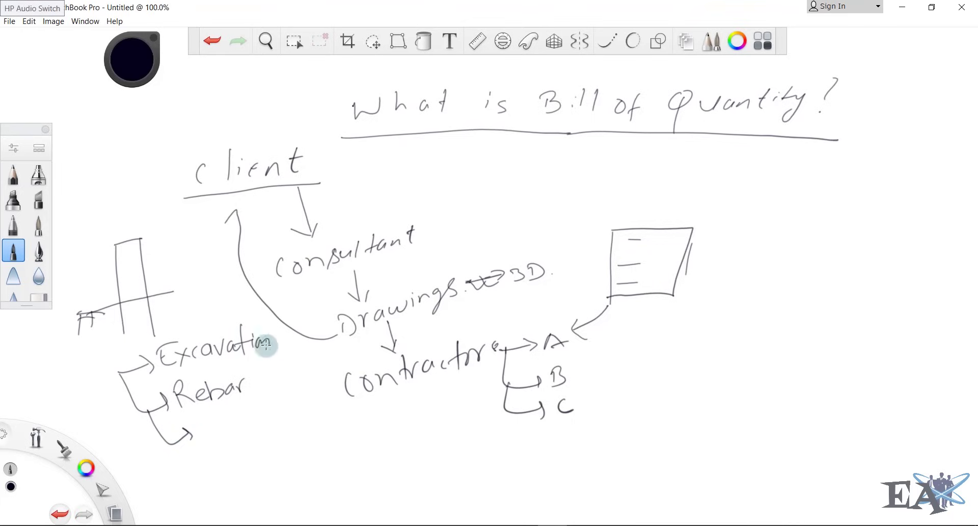
pyautogui.moveTo(220, 405)
pyautogui.mouseDown()
pyautogui.moveTo(209, 428)
pyautogui.moveTo(236, 411)
pyautogui.moveTo(253, 414)
pyautogui.moveTo(292, 384)
pyautogui.moveTo(310, 388)
pyautogui.mouseUp()
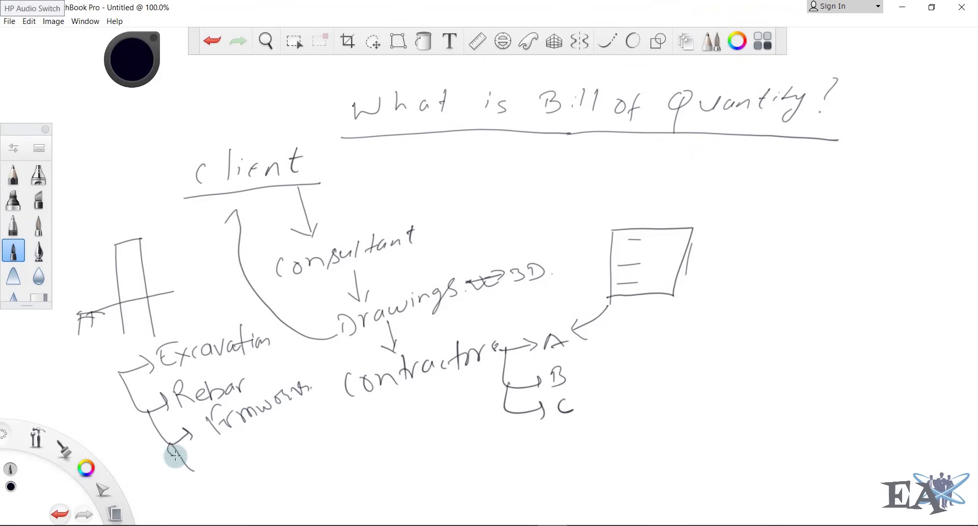
pyautogui.moveTo(175, 455)
pyautogui.mouseDown()
pyautogui.moveTo(226, 452)
pyautogui.moveTo(306, 426)
pyautogui.moveTo(321, 408)
pyautogui.moveTo(308, 404)
pyautogui.mouseUp()
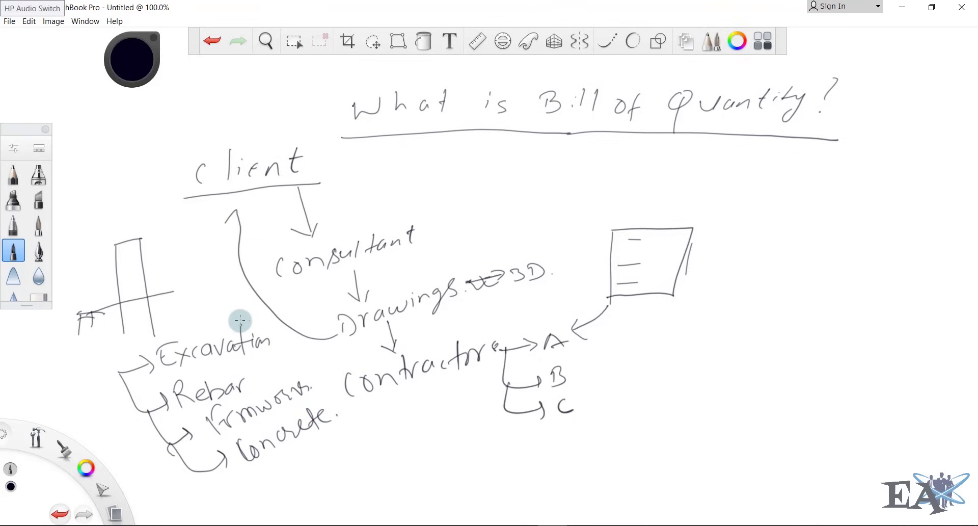
# Circle "Drawings" and mark the work-item list with strokes over Excavation and a short dash after each item
pyautogui.moveTo(237, 320); pyautogui.dragTo(230, 419)
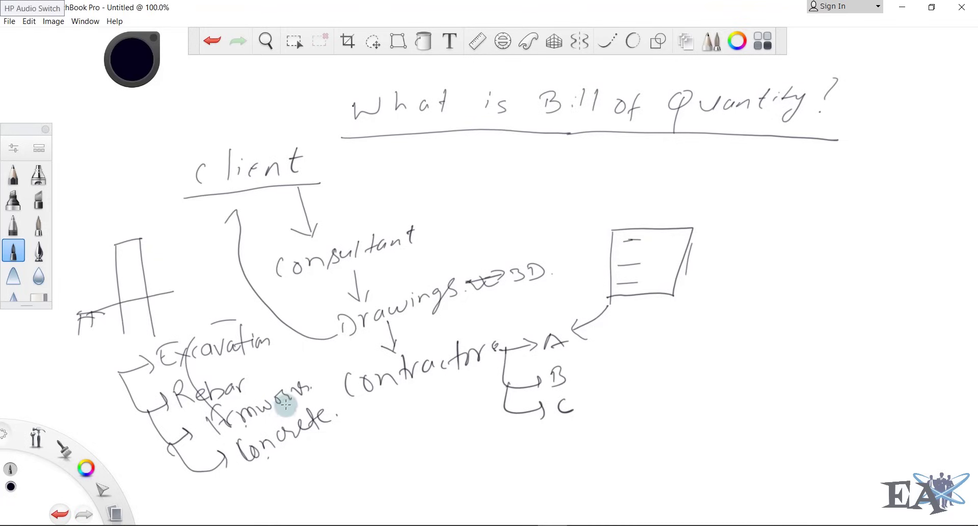
pyautogui.moveTo(441, 327)
pyautogui.mouseDown()
pyautogui.moveTo(436, 272)
pyautogui.moveTo(469, 278)
pyautogui.mouseUp()
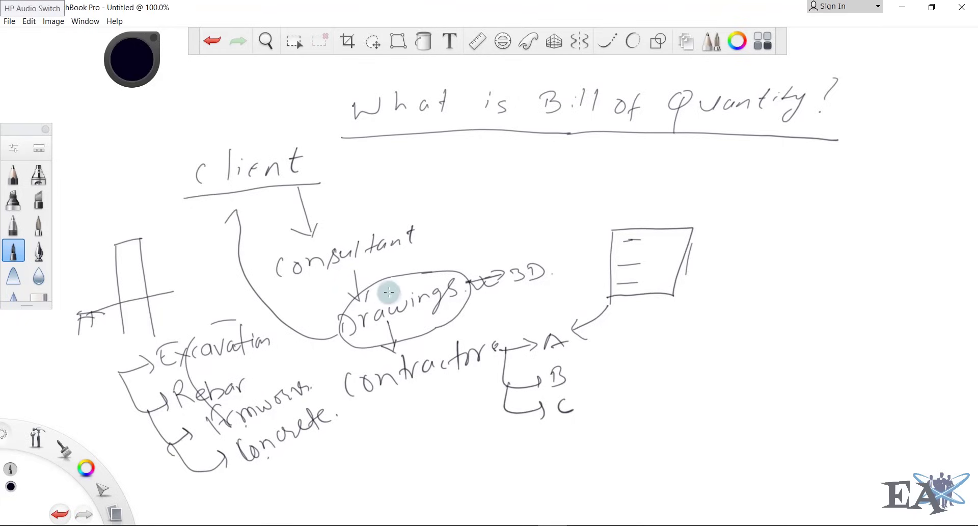
pyautogui.moveTo(273, 336); pyautogui.dragTo(289, 327)
pyautogui.moveTo(271, 366)
pyautogui.mouseDown()
pyautogui.moveTo(297, 357)
pyautogui.moveTo(348, 401)
pyautogui.mouseUp()
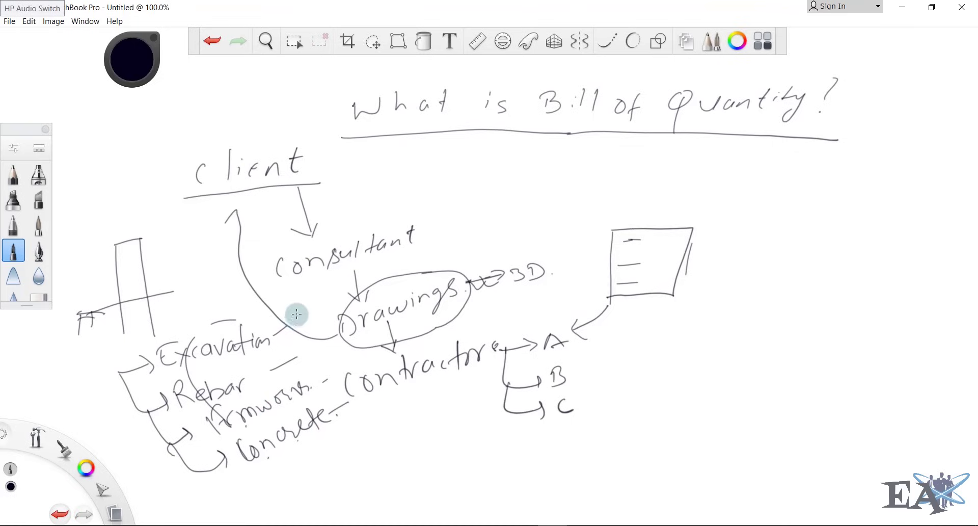
# Draw a wavy vertical line along the list's right side and an arrow from "Excavation" to a small oval beside "Drawings"
pyautogui.moveTo(302, 334); pyautogui.dragTo(345, 413)
pyautogui.moveTo(298, 317); pyautogui.dragTo(329, 422)
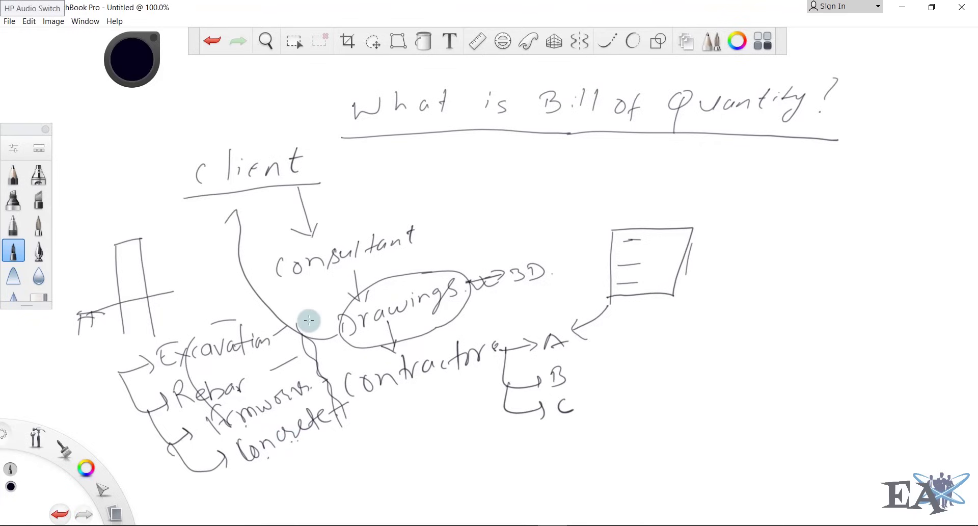
pyautogui.moveTo(333, 304); pyautogui.dragTo(270, 330)
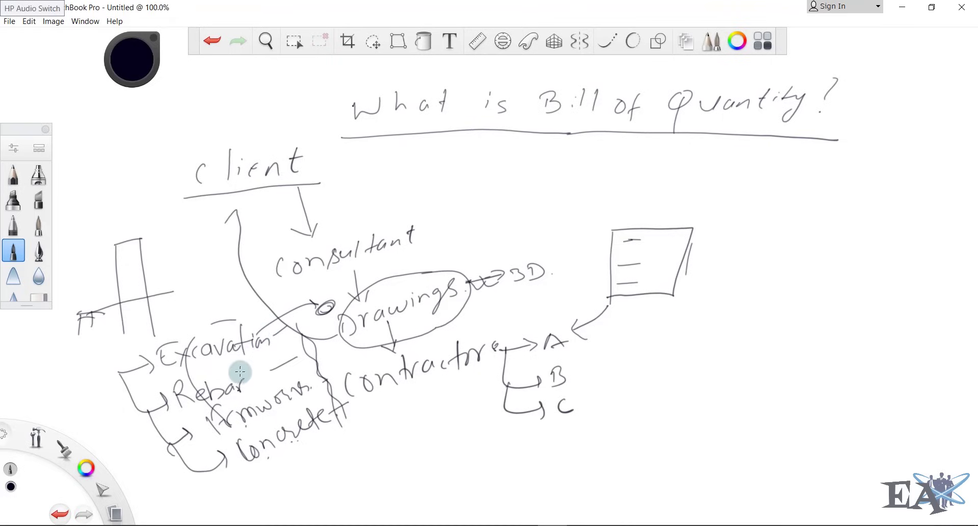
# Draw a diagonal stroke through each of Rebar, Formwork and Concrete
pyautogui.moveTo(175, 408); pyautogui.dragTo(205, 370)
pyautogui.moveTo(206, 430); pyautogui.dragTo(240, 395)
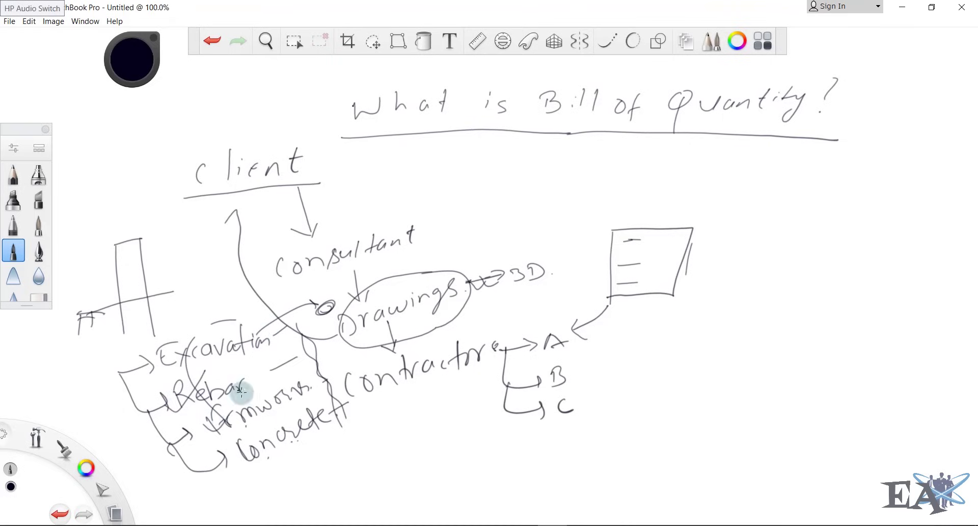
pyautogui.moveTo(224, 459); pyautogui.dragTo(262, 411)
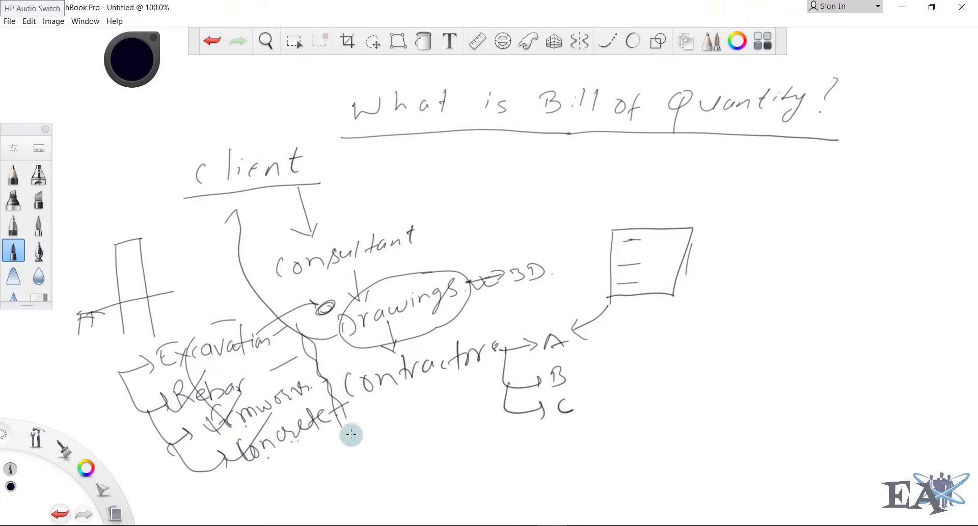
# Handwrite "Total" between two slanted lines under the list, and draw an arrow pointing at the document sketch
pyautogui.moveTo(396, 407)
pyautogui.mouseDown()
pyautogui.moveTo(333, 450)
pyautogui.moveTo(328, 465)
pyautogui.moveTo(376, 433)
pyautogui.mouseUp()
pyautogui.moveTo(338, 483); pyautogui.dragTo(381, 456)
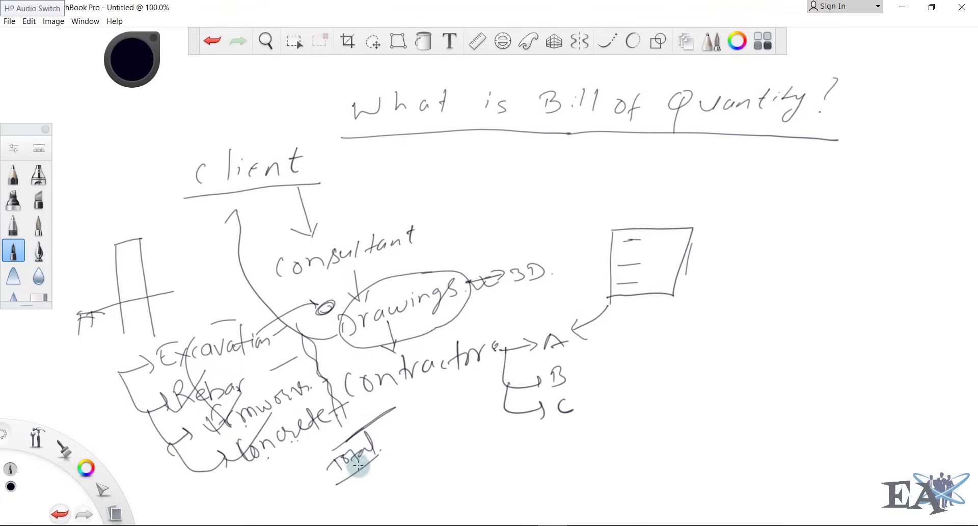
pyautogui.moveTo(741, 238)
pyautogui.mouseDown()
pyautogui.moveTo(705, 246)
pyautogui.moveTo(725, 251)
pyautogui.moveTo(729, 266)
pyautogui.mouseUp()
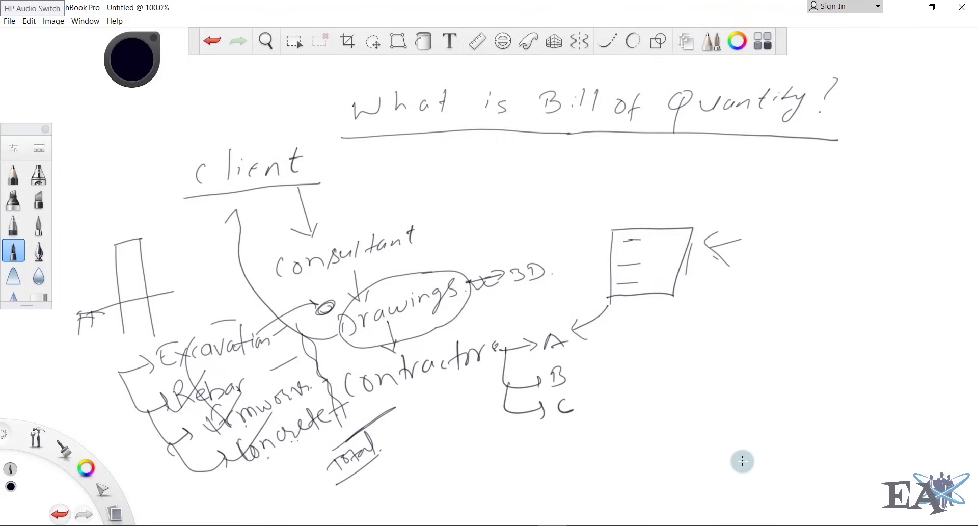
# Switch to the Bill of quantities.xls workbook in Excel and examine its project, location, date, building type and job header cells
pyautogui.moveTo(574, 524)
pyautogui.click(566, 479)
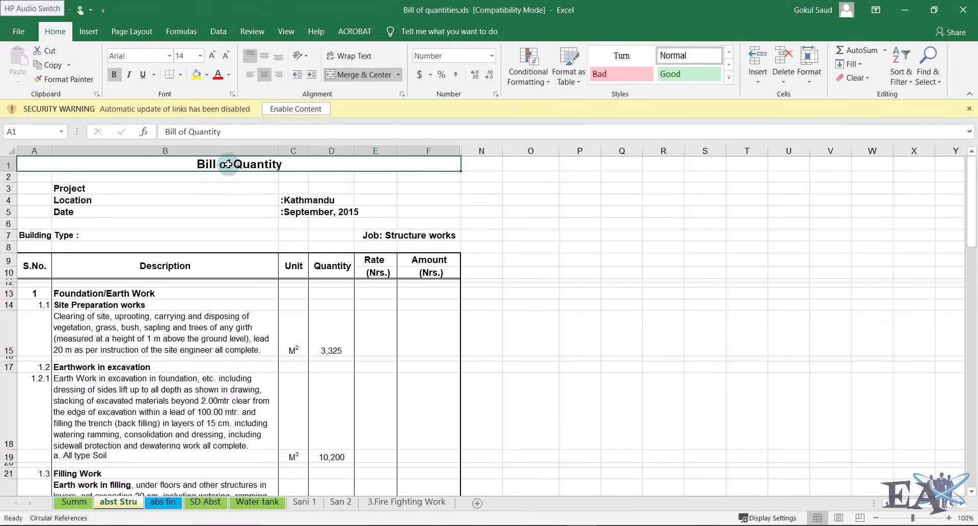
pyautogui.click(79, 190)
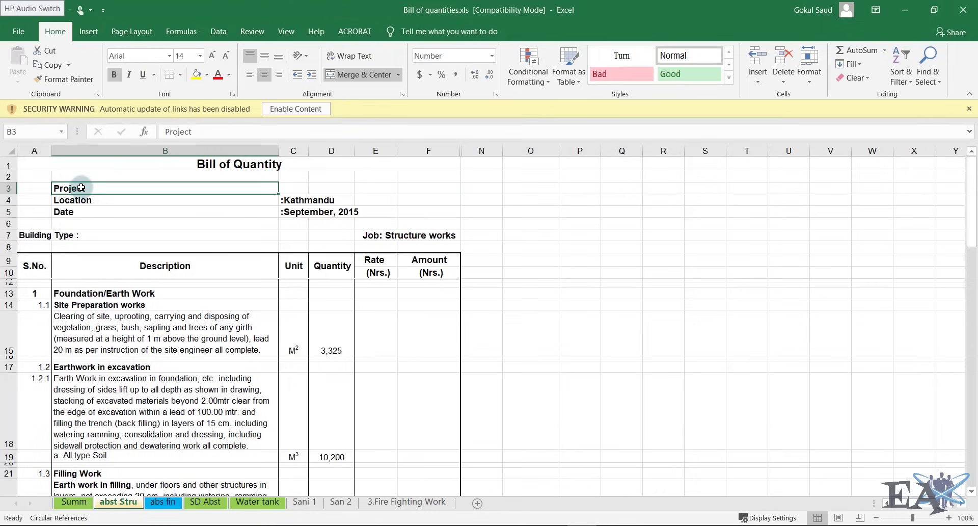
pyautogui.click(121, 201)
pyautogui.click(112, 214)
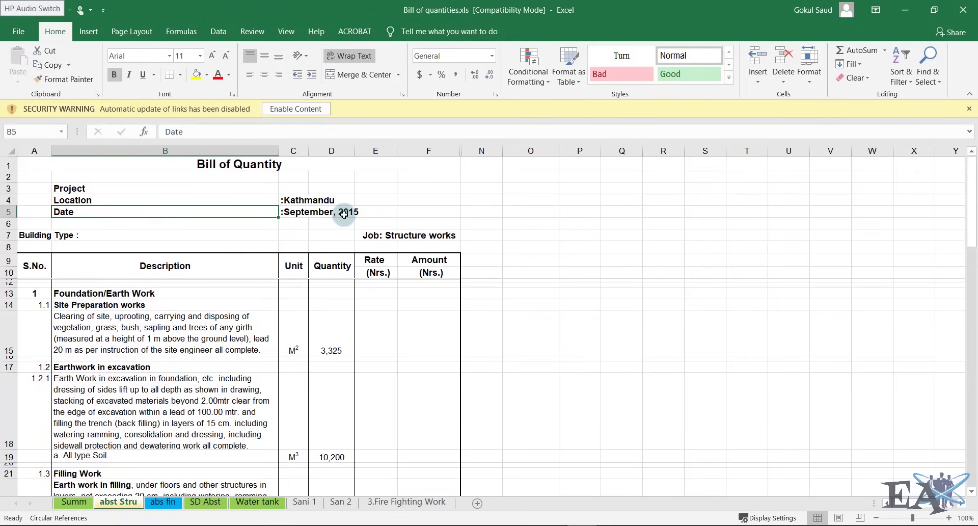
pyautogui.click(304, 202)
pyautogui.click(107, 238)
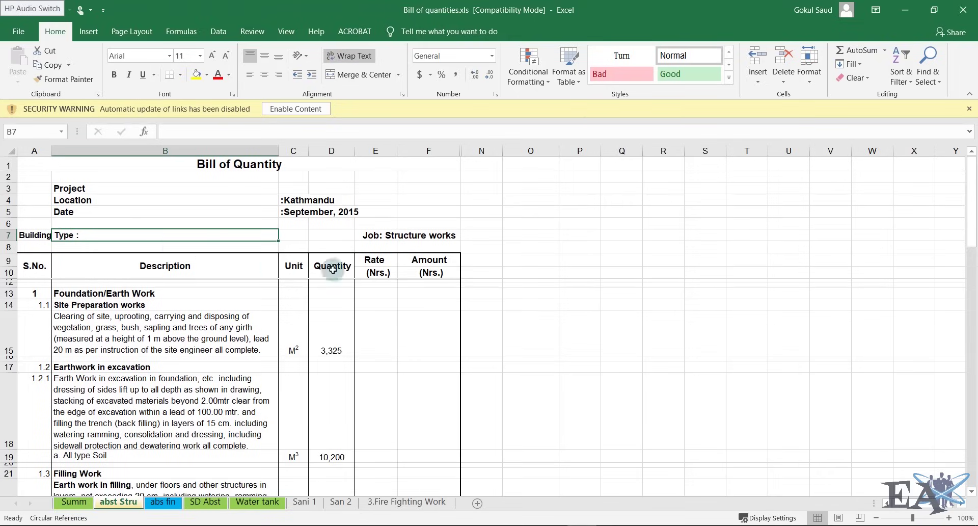
pyautogui.click(392, 234)
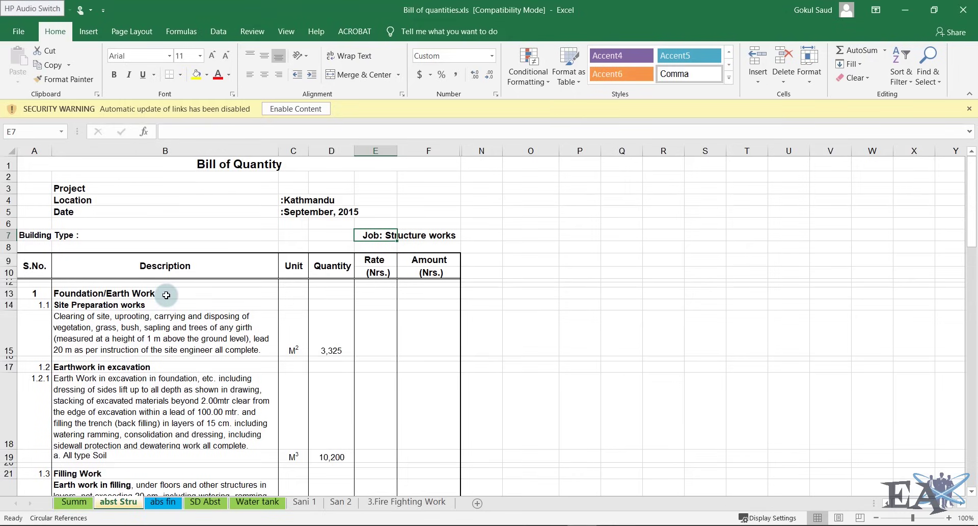
pyautogui.scroll(-1, 166, 295)
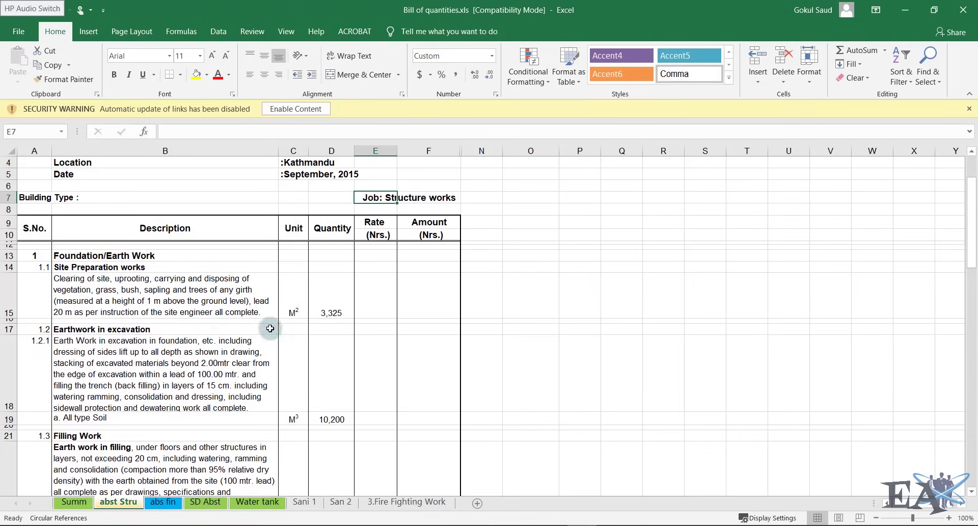
# Enter a rate of 150 for the Site Preparation works item measured in square metres
pyautogui.click(292, 313)
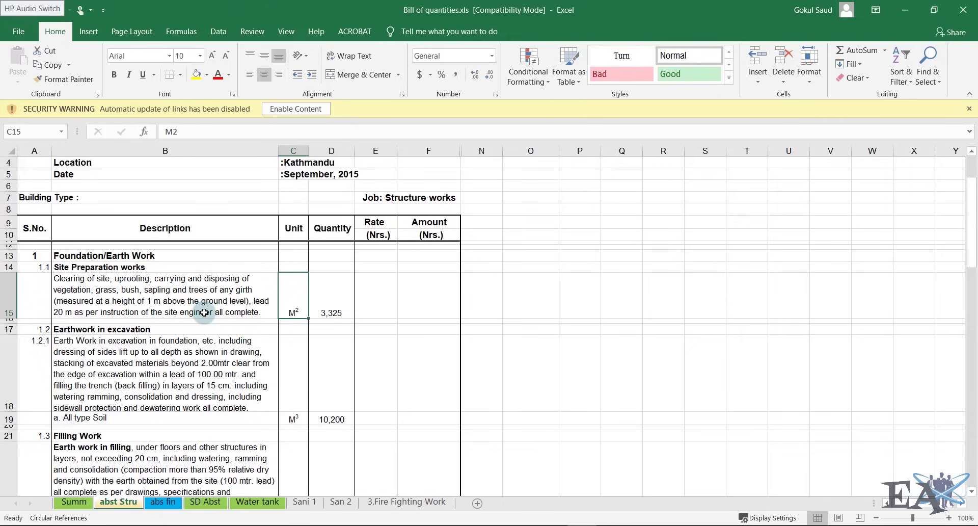
pyautogui.click(371, 306)
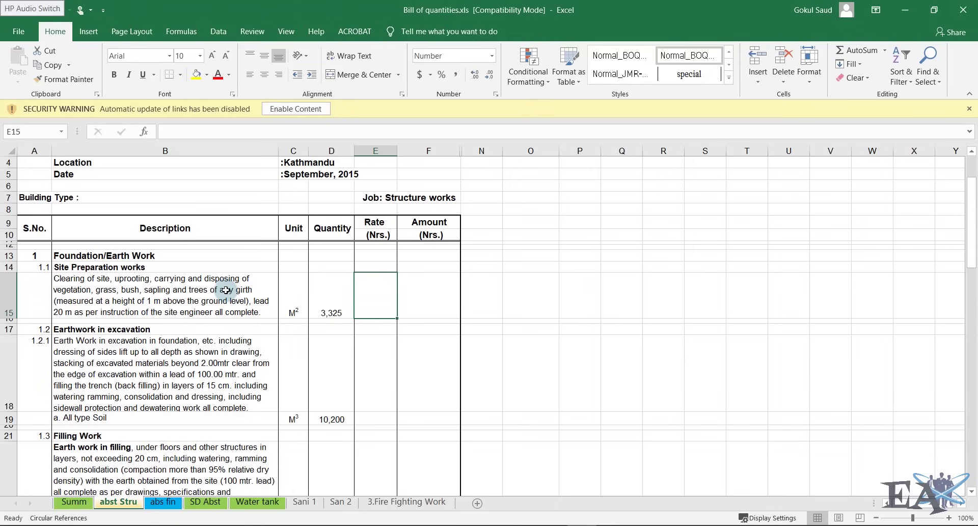
pyautogui.write('150')
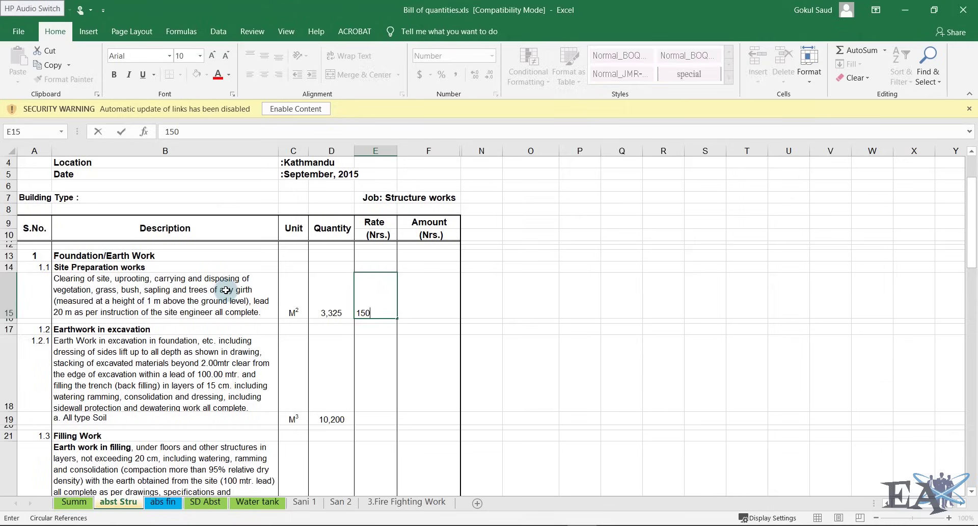
pyautogui.press('Return')
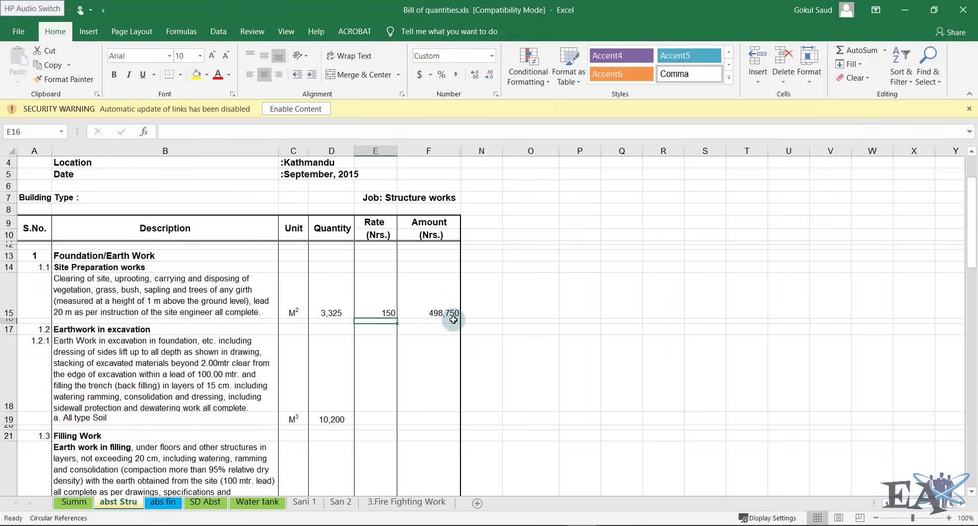
# Enter a rate of 350 for the "All type Soil" item under Earthwork in excavation
pyautogui.scroll(-2, 352, 337)
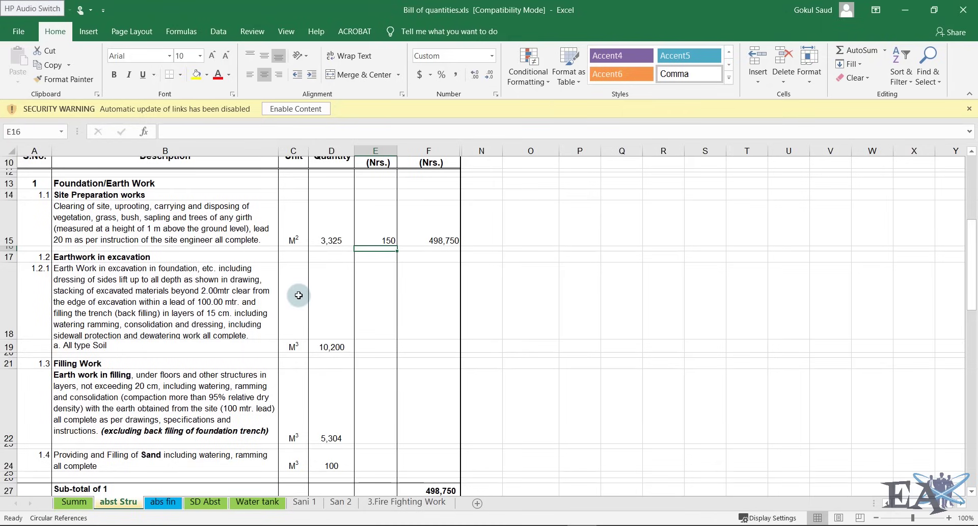
pyautogui.scroll(1, 299, 292)
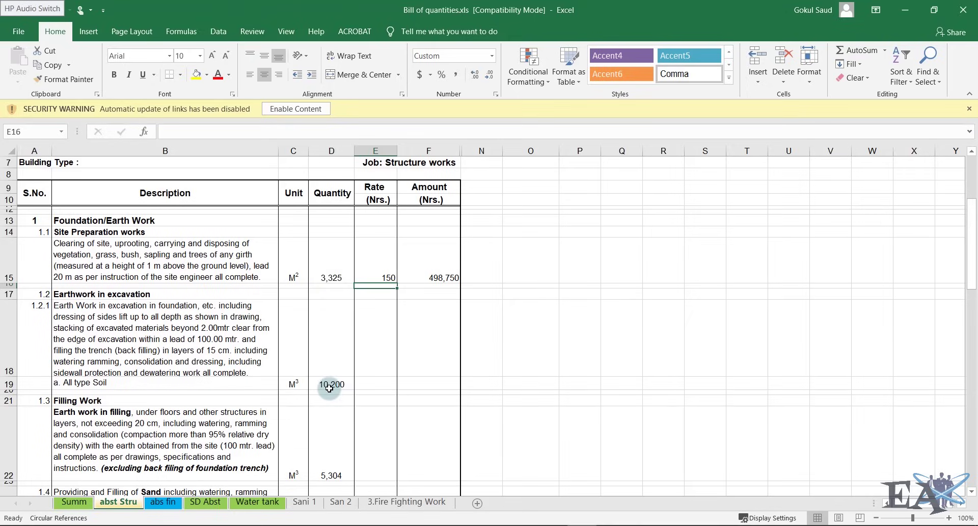
pyautogui.click(359, 385)
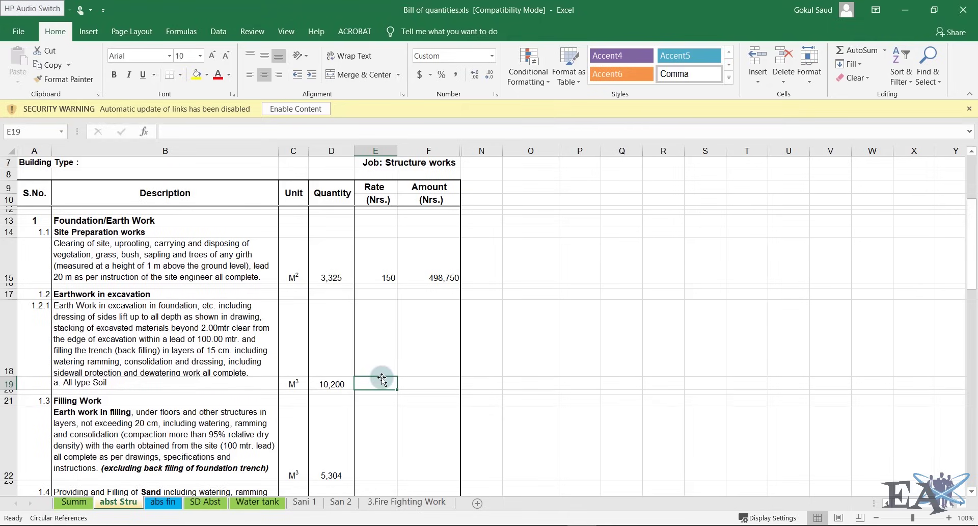
pyautogui.write('35')
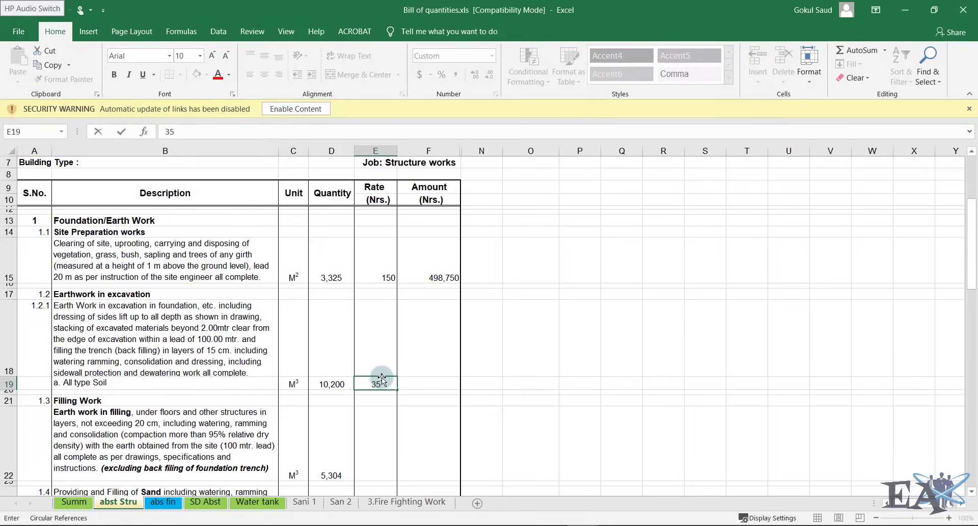
pyautogui.write('0')
pyautogui.press('Return')
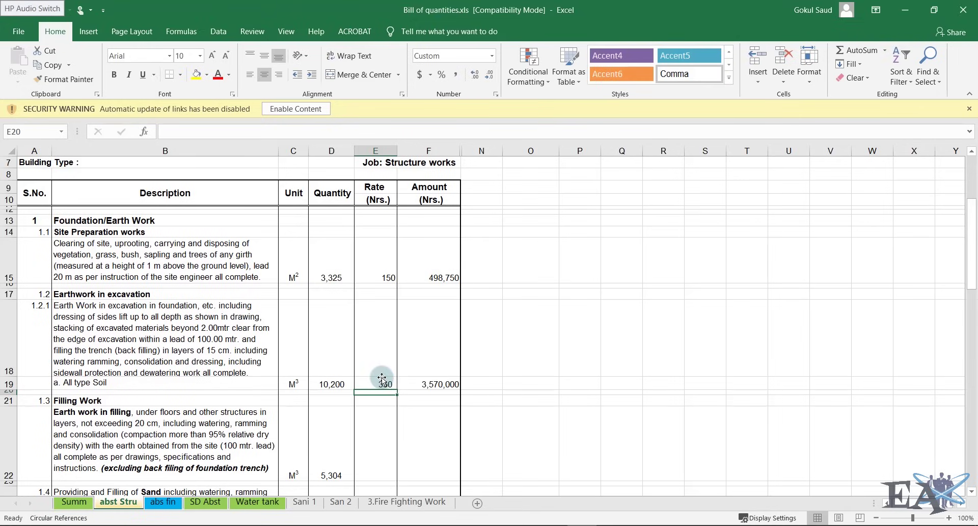
# Enter a rate of 250 for the earth filling item under Filling Work
pyautogui.scroll(-3, 381, 377)
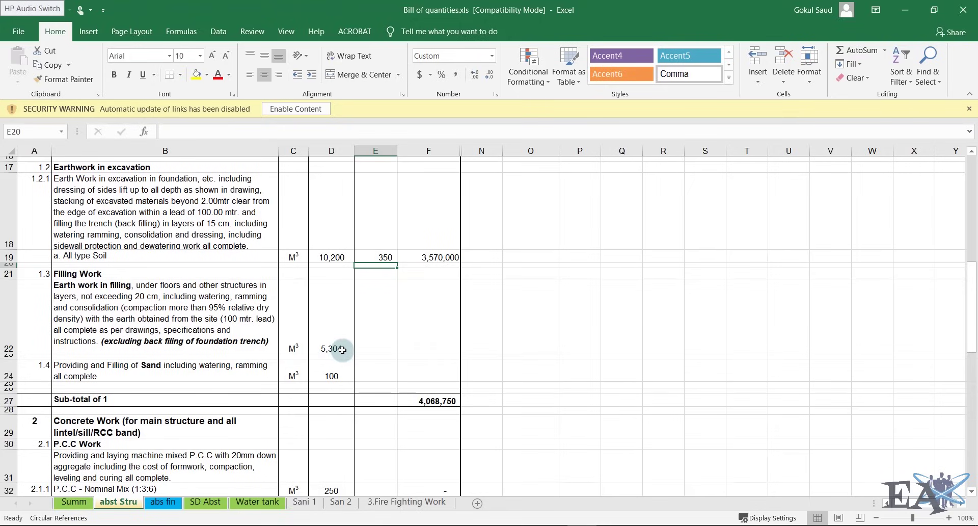
pyautogui.click(373, 346)
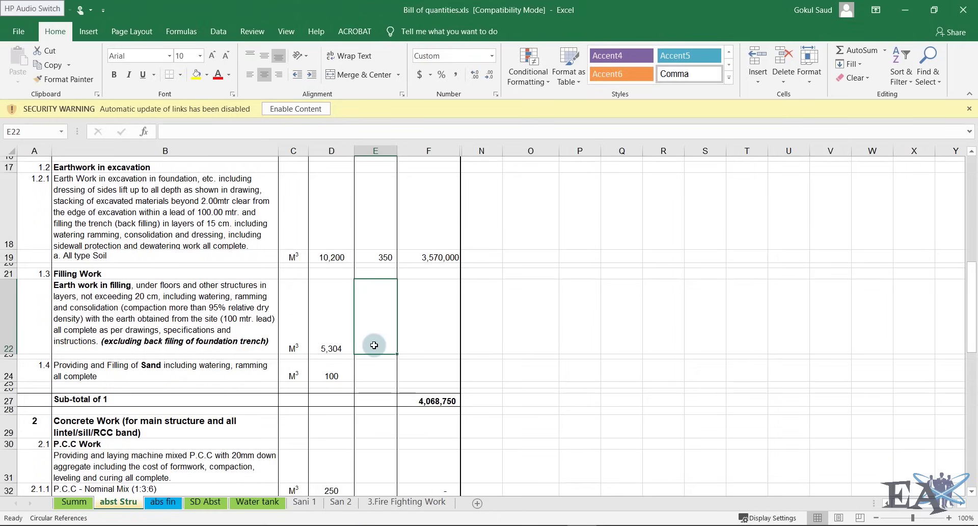
pyautogui.write('250')
pyautogui.press('Return')
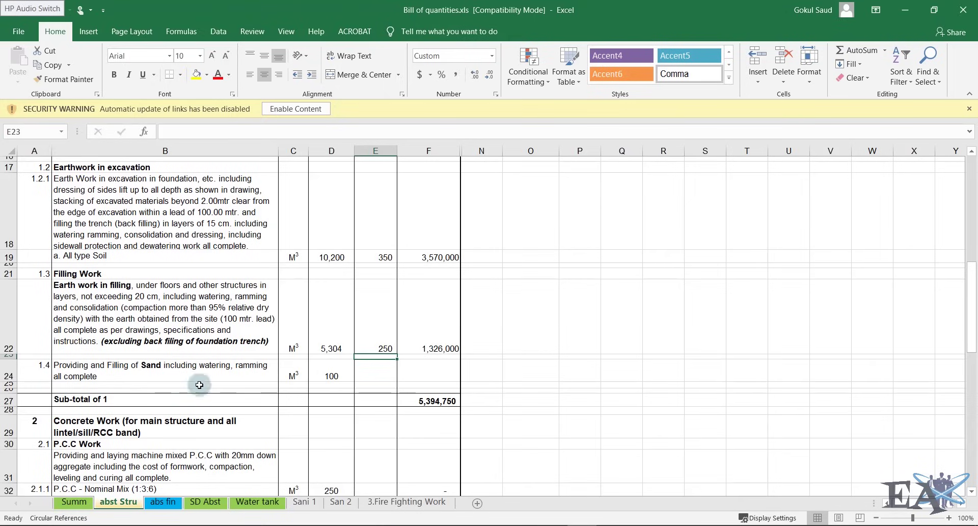
# Enter a rate of 500 for the sand filling item and inspect the amount cell of "Sub-total of 1"
pyautogui.click(376, 371)
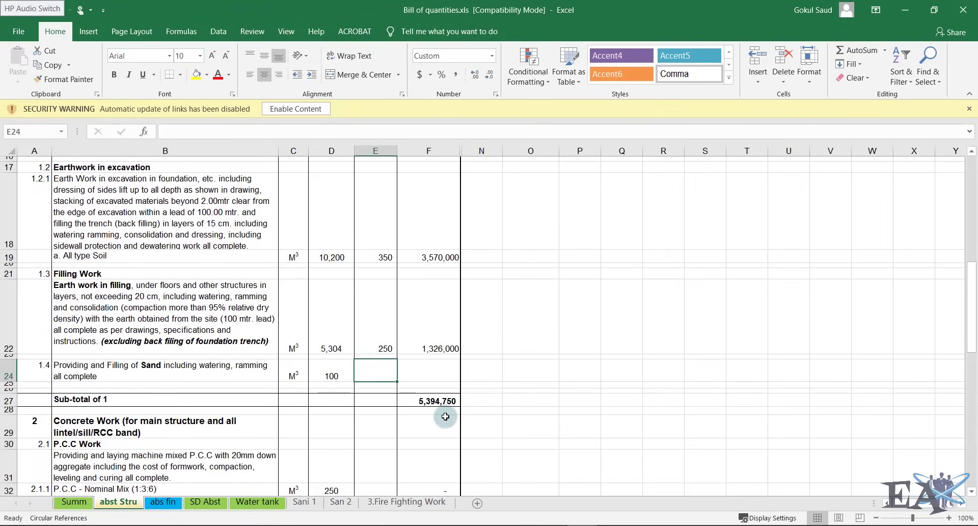
pyautogui.write('500')
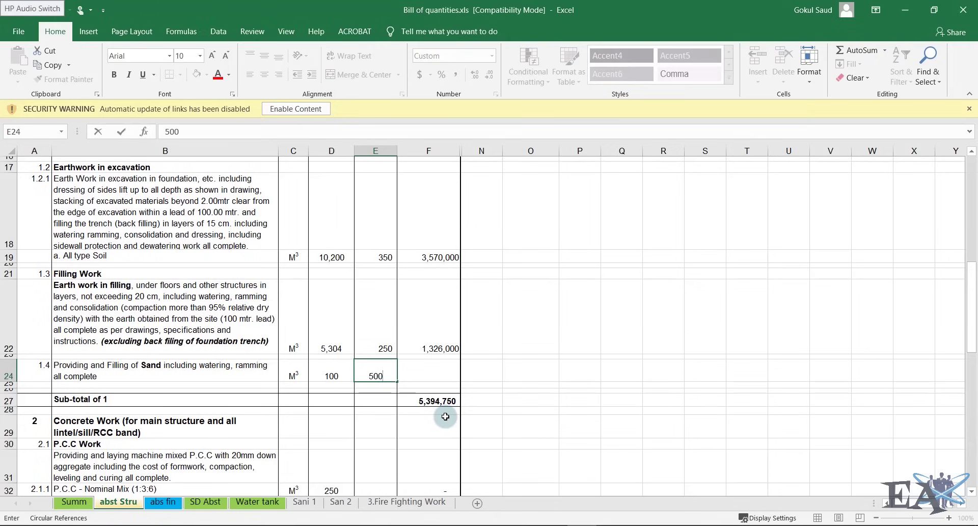
pyautogui.press('Return')
pyautogui.scroll(-2, 445, 416)
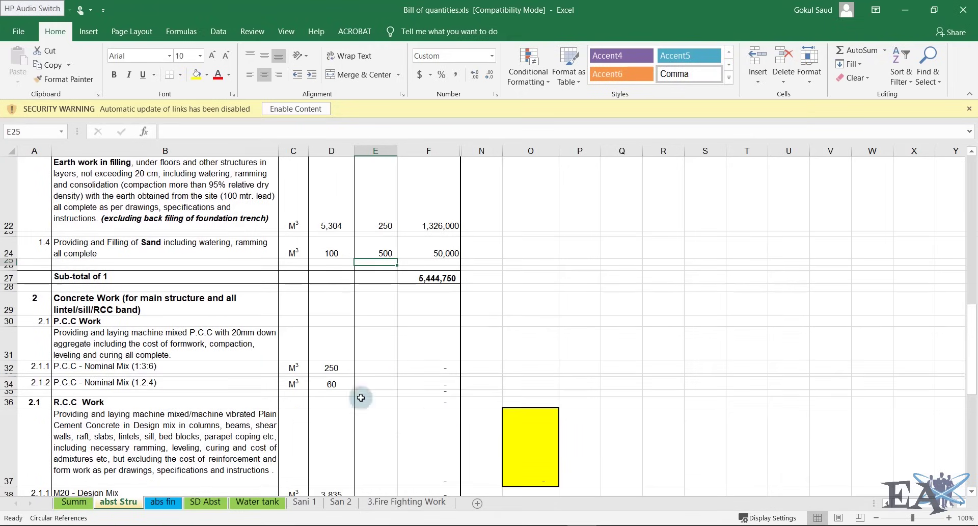
pyautogui.click(440, 278)
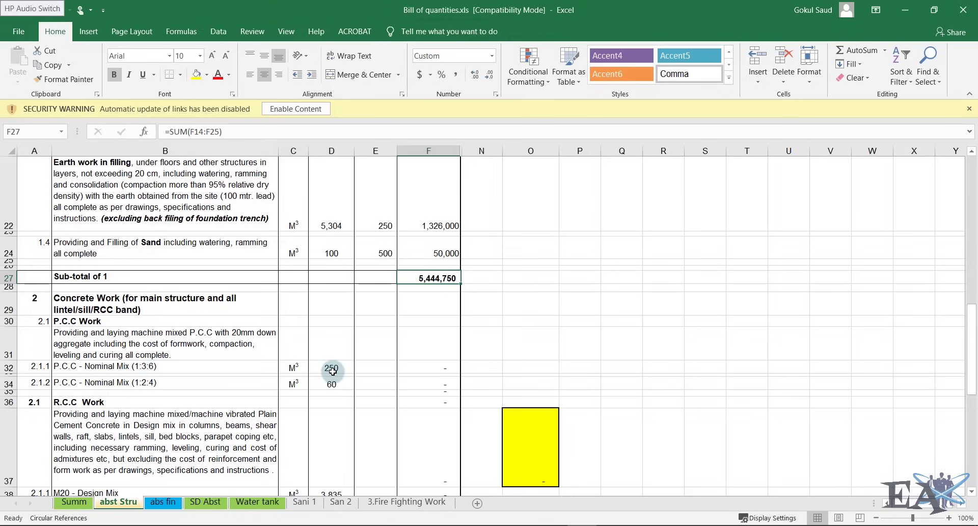
# Enter rates of 12000 for P.C.C - Nominal Mix (1:3:6) and 15000 for P.C.C - Nominal Mix (1:2:4)
pyautogui.click(379, 367)
pyautogui.write('1200')
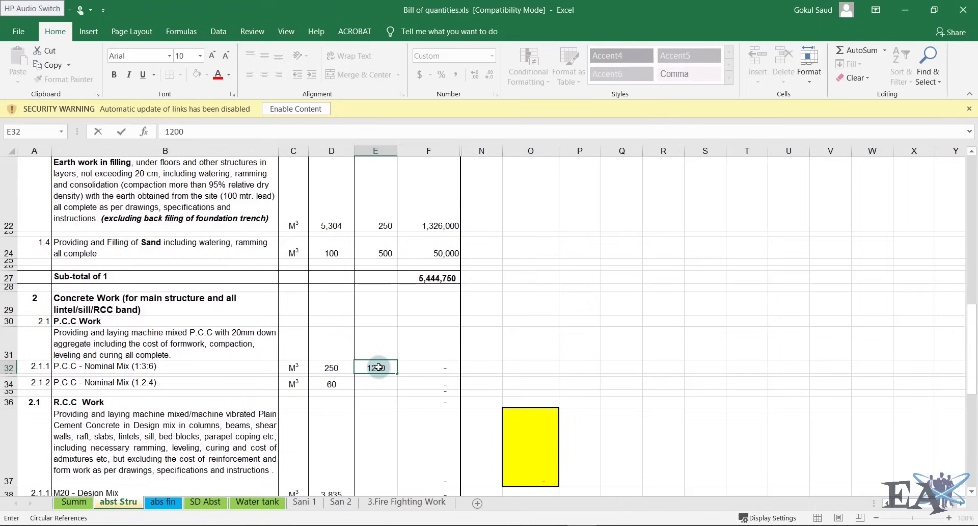
pyautogui.press('Return')
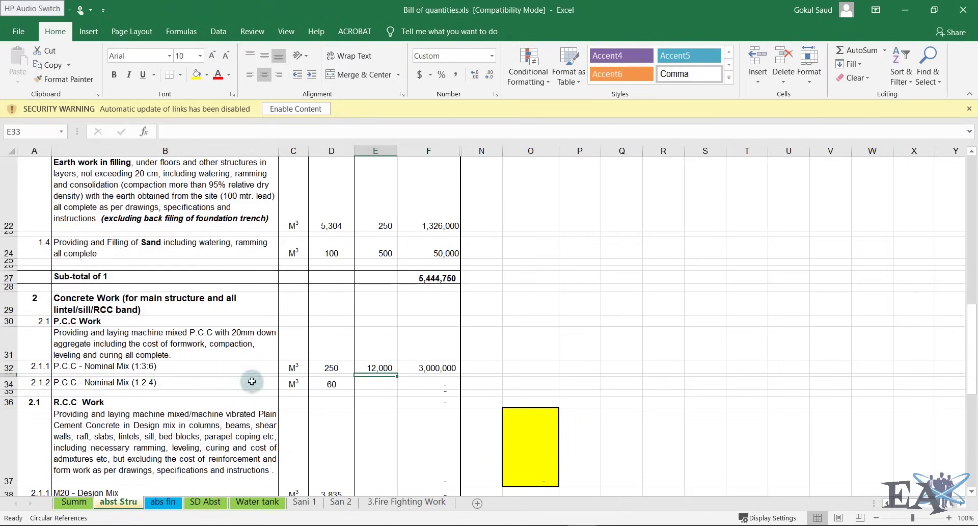
pyautogui.click(377, 386)
pyautogui.write('15000')
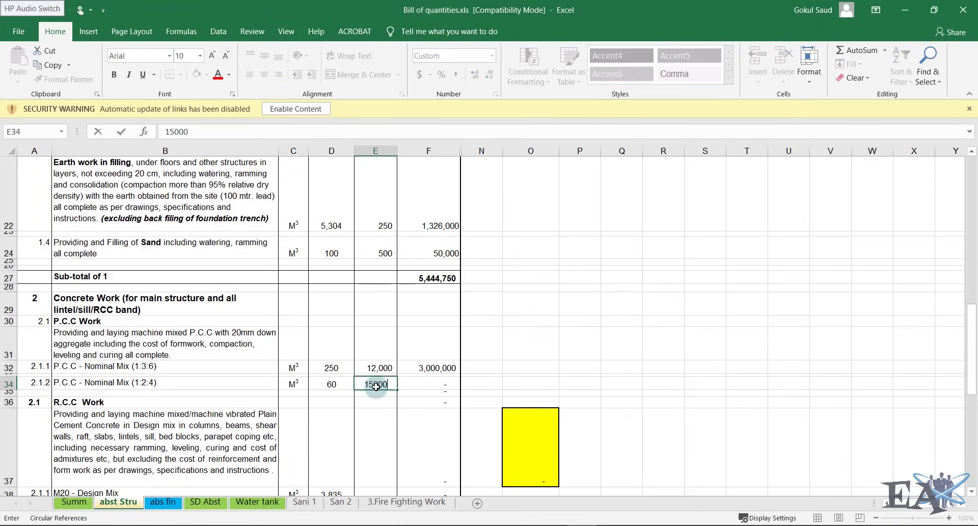
pyautogui.press('Return')
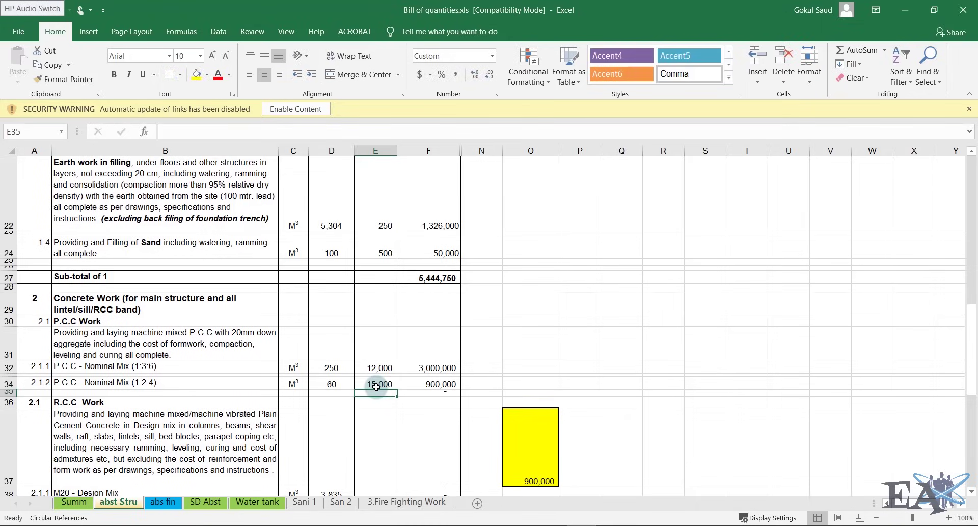
# Examine the rate and unit cells of the P.C.C - Nominal Mix (1:3:6) item
pyautogui.scroll(-2, 376, 387)
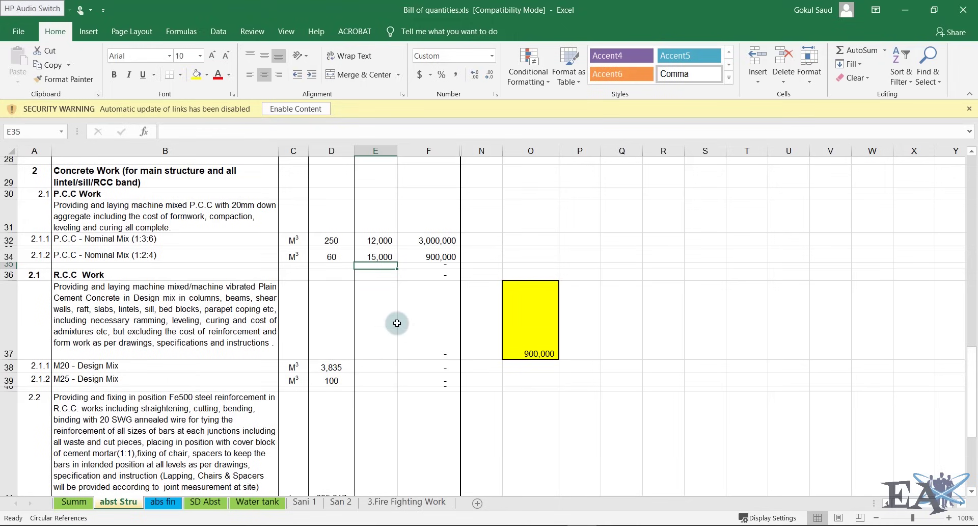
pyautogui.scroll(2, 397, 323)
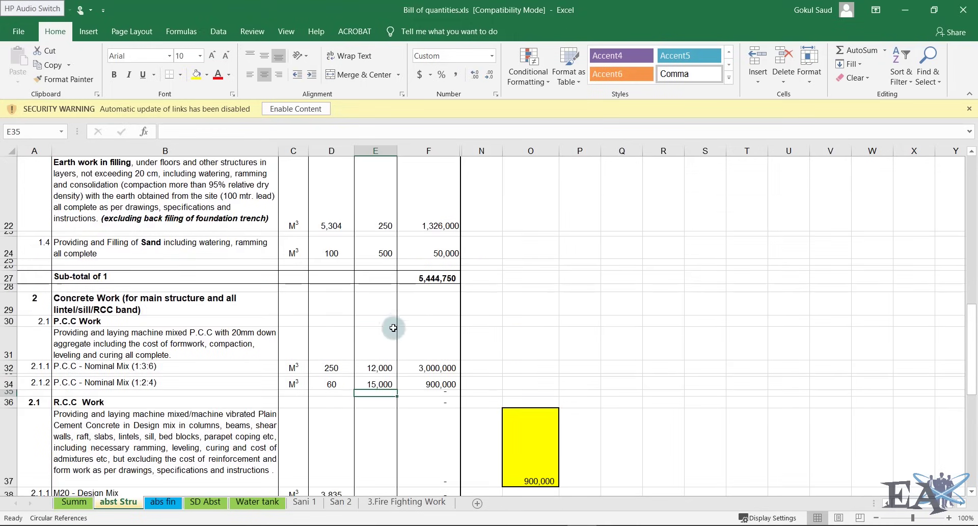
pyautogui.click(378, 370)
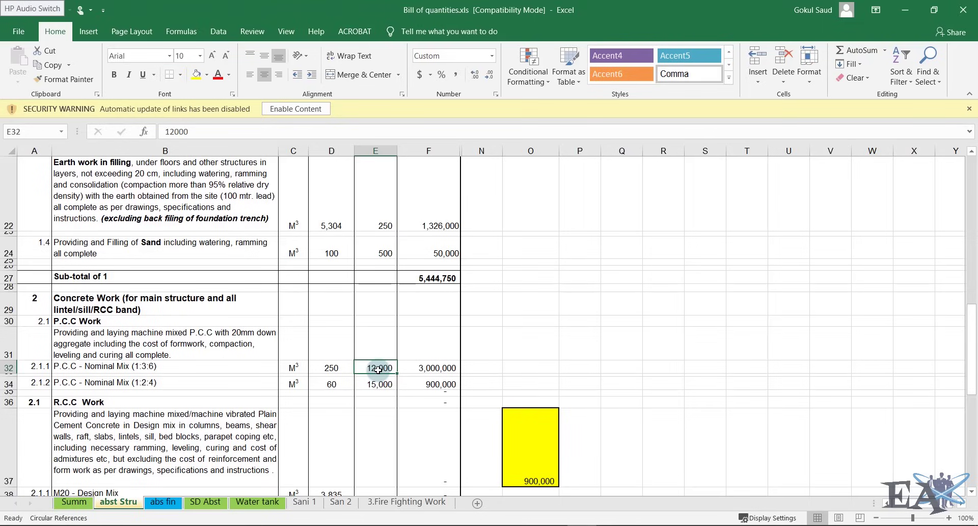
pyautogui.click(305, 367)
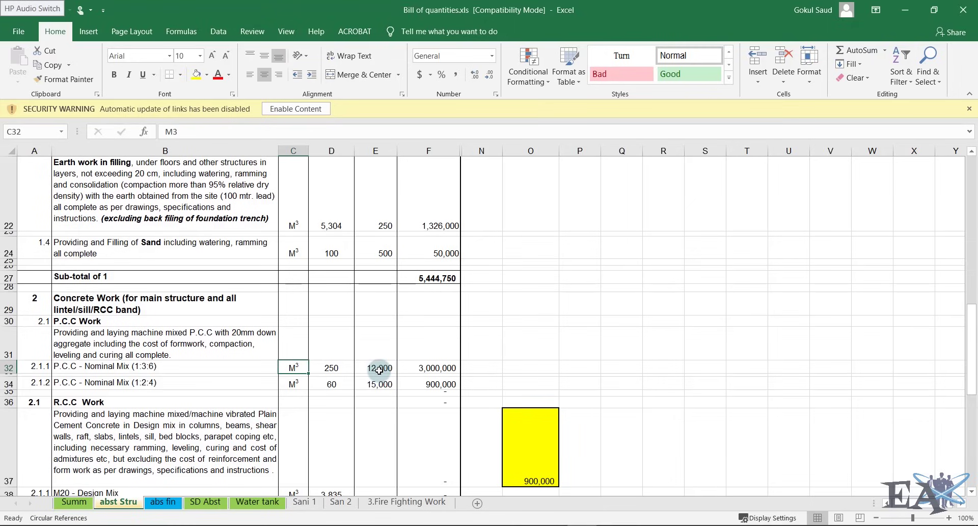
pyautogui.click(378, 354)
# Look briefly at the contractor sketch in SketchBook, and review the Excel bill's rates and amounts from its heading to the concrete work
pyautogui.scroll(8, 476, 342)
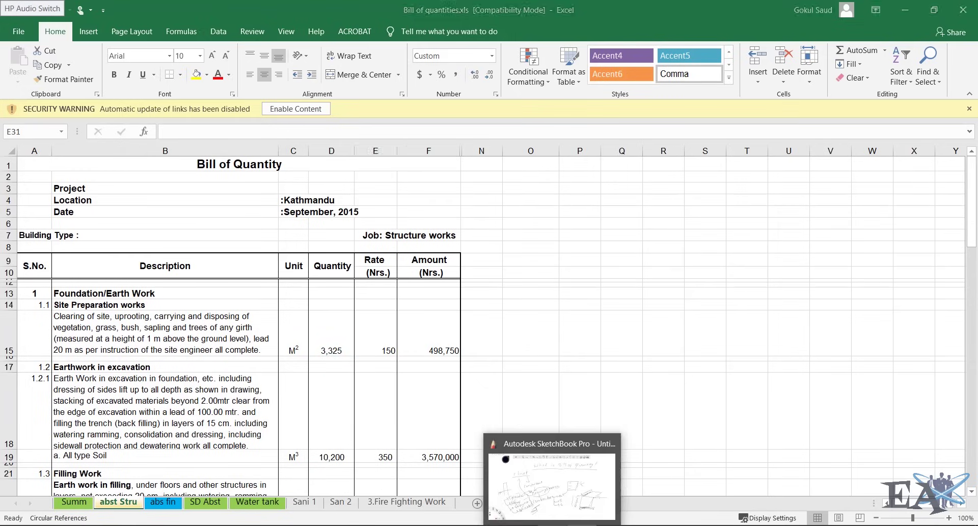
pyautogui.click(552, 525)
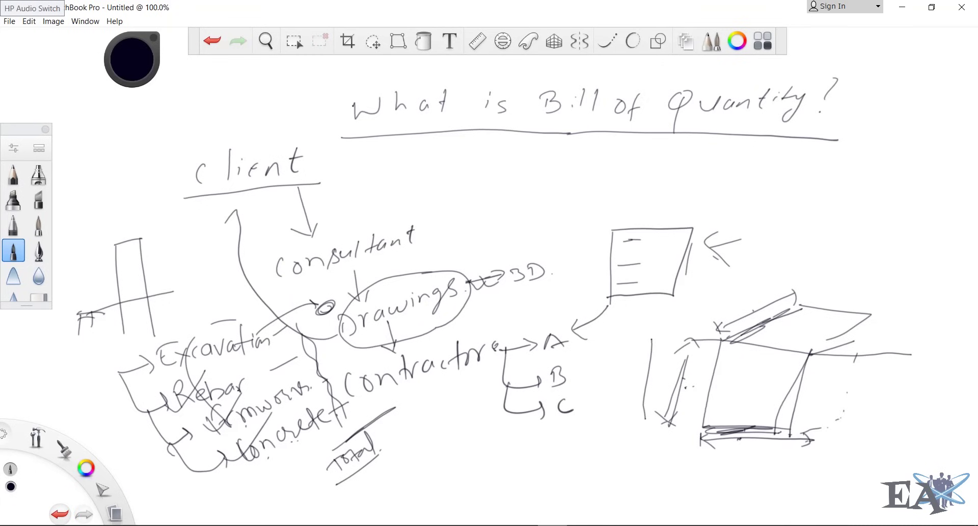
pyautogui.click(581, 525)
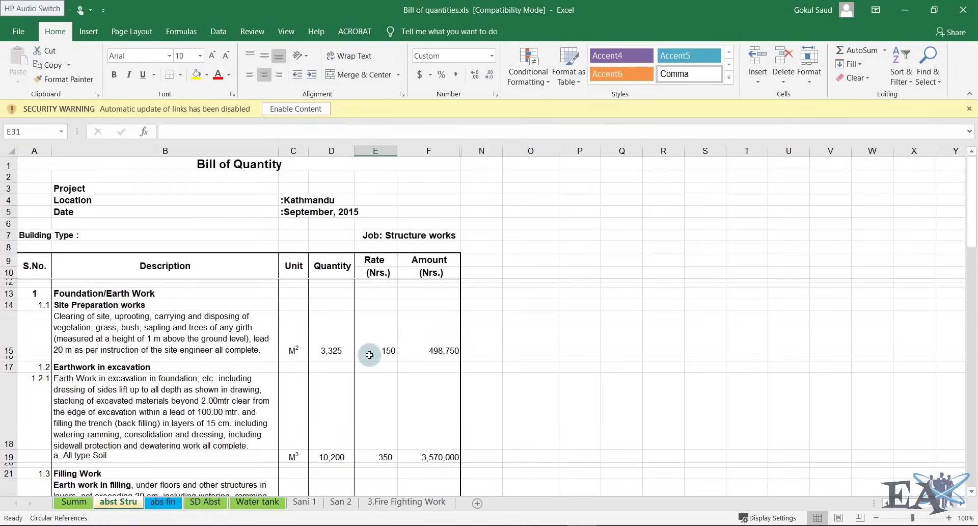
pyautogui.scroll(-2, 284, 347)
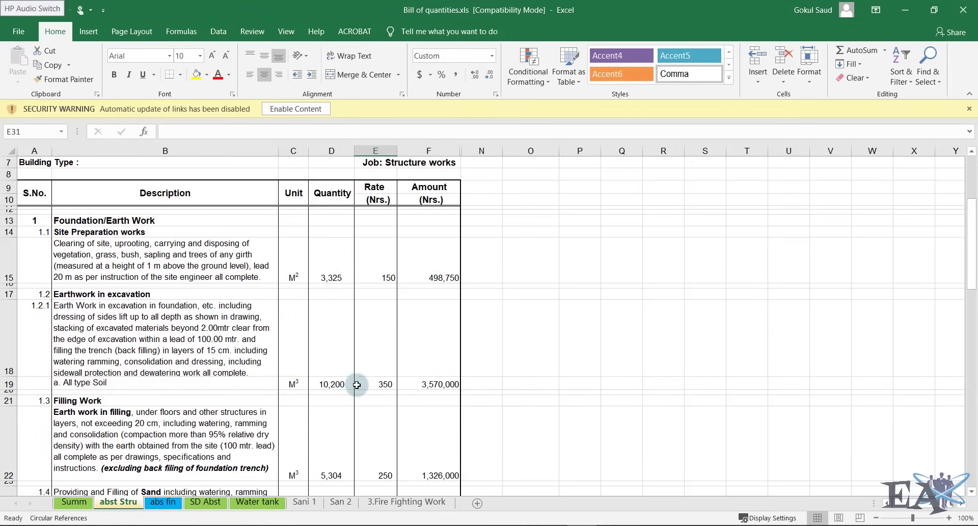
pyautogui.scroll(-5, 411, 331)
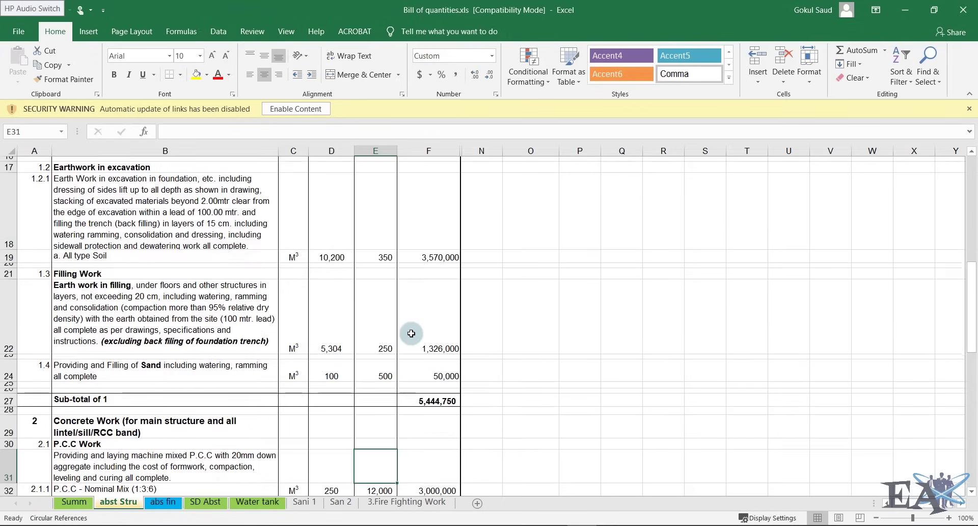
# Switch to the SketchBook drawing and handwrite X, Y and Z with dashes beside contractors A, B and C
pyautogui.click(458, 279)
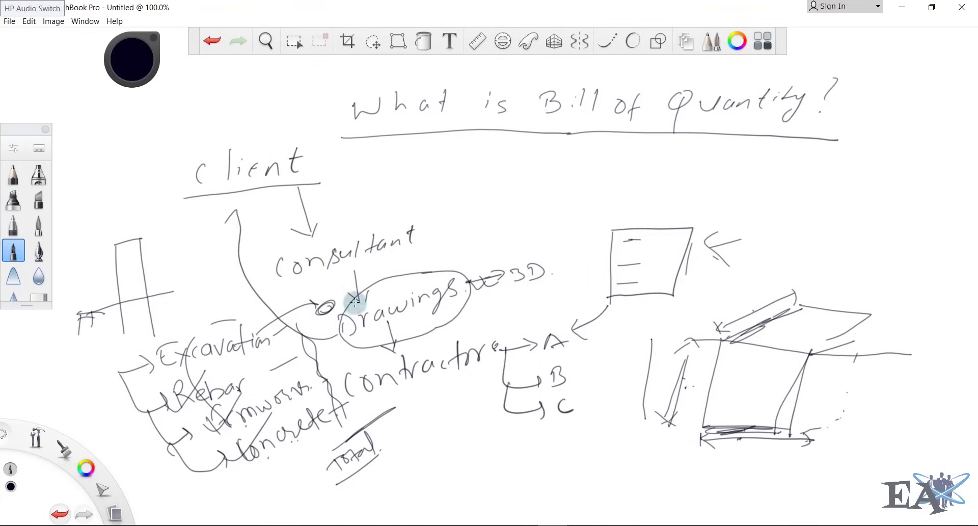
pyautogui.moveTo(582, 339)
pyautogui.mouseDown()
pyautogui.moveTo(626, 341)
pyautogui.moveTo(602, 346)
pyautogui.moveTo(598, 371)
pyautogui.moveTo(617, 368)
pyautogui.mouseUp()
pyautogui.moveTo(624, 356)
pyautogui.mouseDown()
pyautogui.moveTo(599, 395)
pyautogui.moveTo(616, 389)
pyautogui.moveTo(626, 403)
pyautogui.mouseUp()
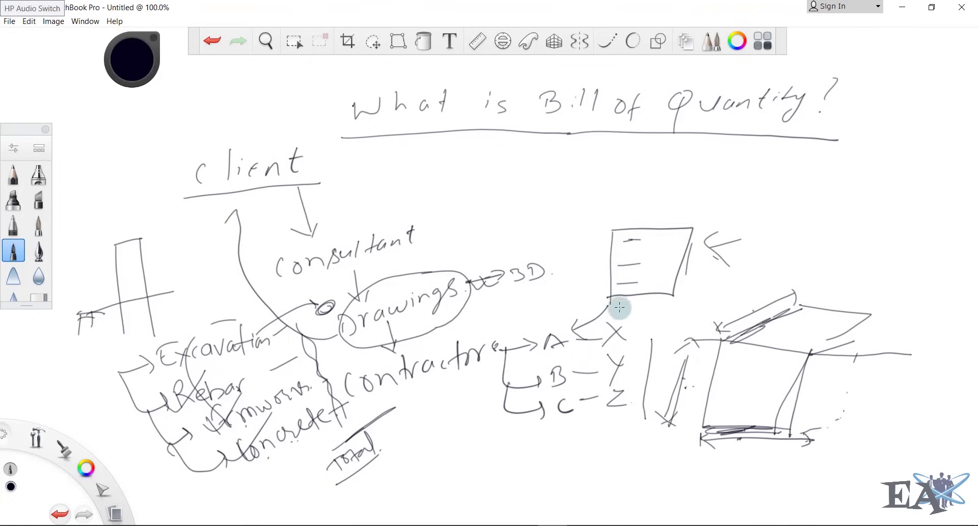
# Circle the X beside contractor A and the letter B in the sketch, and switch back to the Excel workbook
pyautogui.moveTo(610, 356)
pyautogui.mouseDown()
pyautogui.moveTo(632, 321)
pyautogui.moveTo(596, 331)
pyautogui.mouseUp()
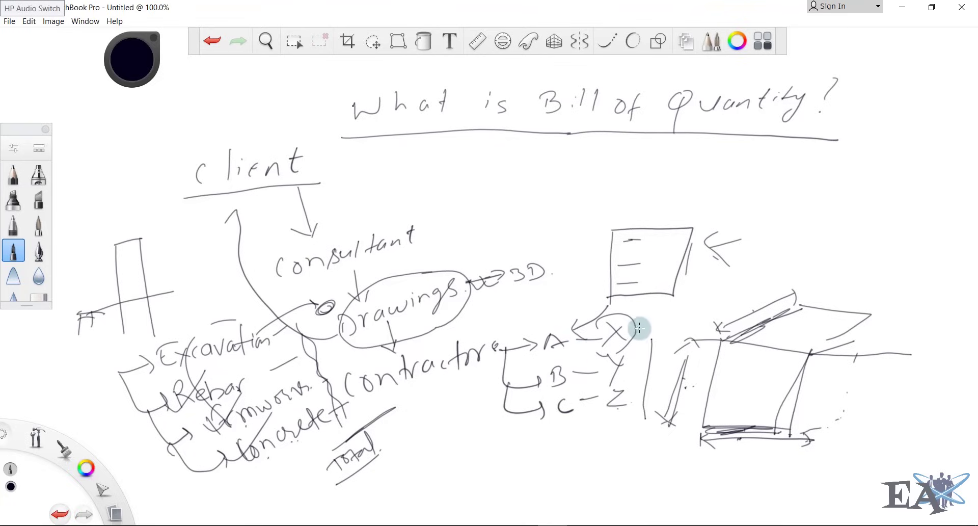
pyautogui.moveTo(635, 326)
pyautogui.mouseDown()
pyautogui.moveTo(586, 334)
pyautogui.moveTo(607, 328)
pyautogui.mouseUp()
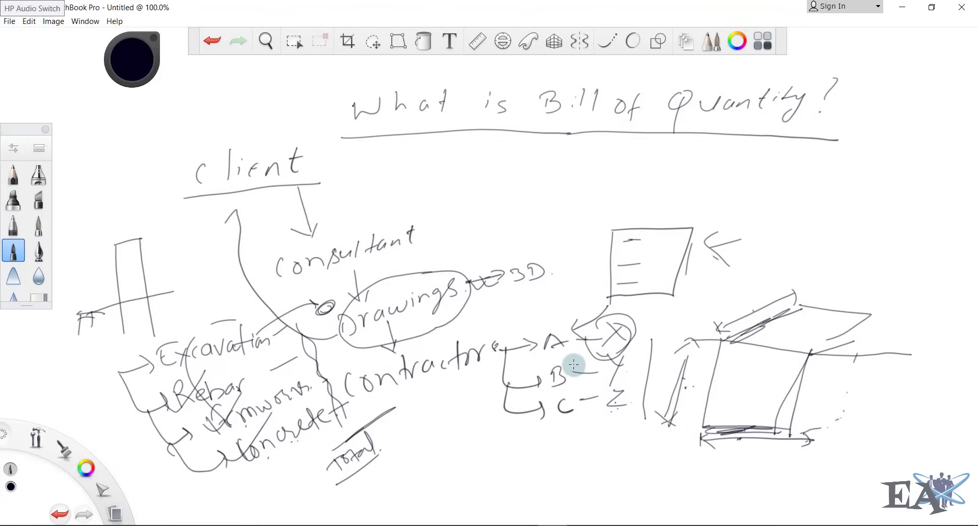
pyautogui.moveTo(535, 384)
pyautogui.mouseDown()
pyautogui.moveTo(570, 382)
pyautogui.moveTo(558, 367)
pyautogui.mouseUp()
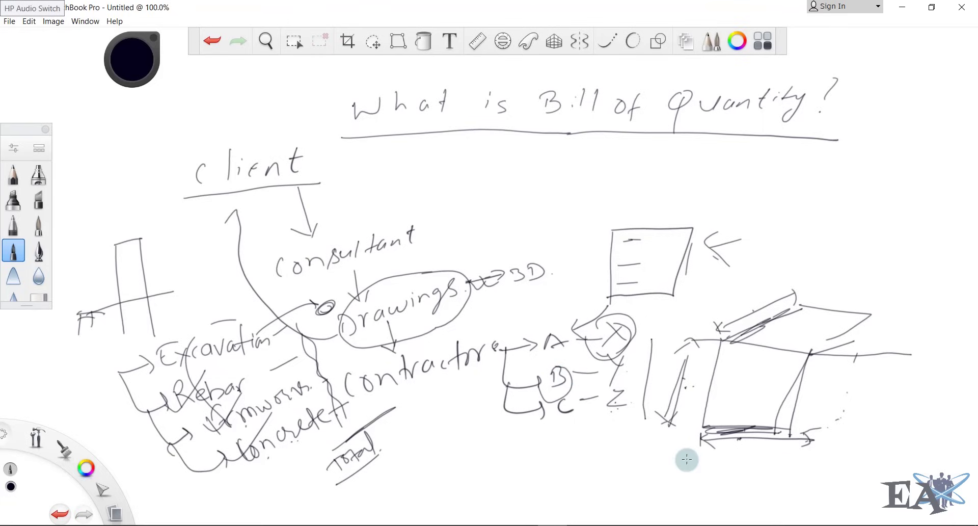
pyautogui.click(611, 525)
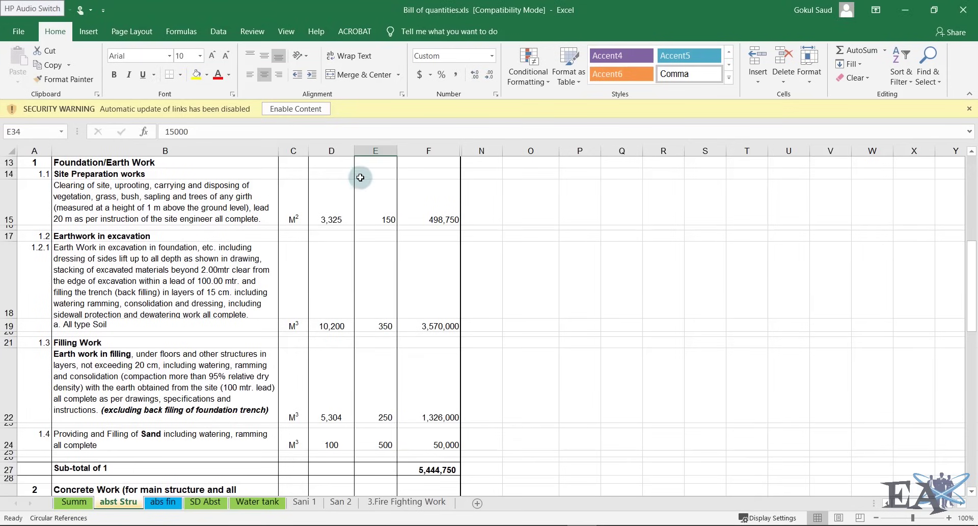
# Review the upper part of the Excel bill, look briefly at the contractor sketch in SketchBook, and return to the workbook
pyautogui.scroll(2, 388, 220)
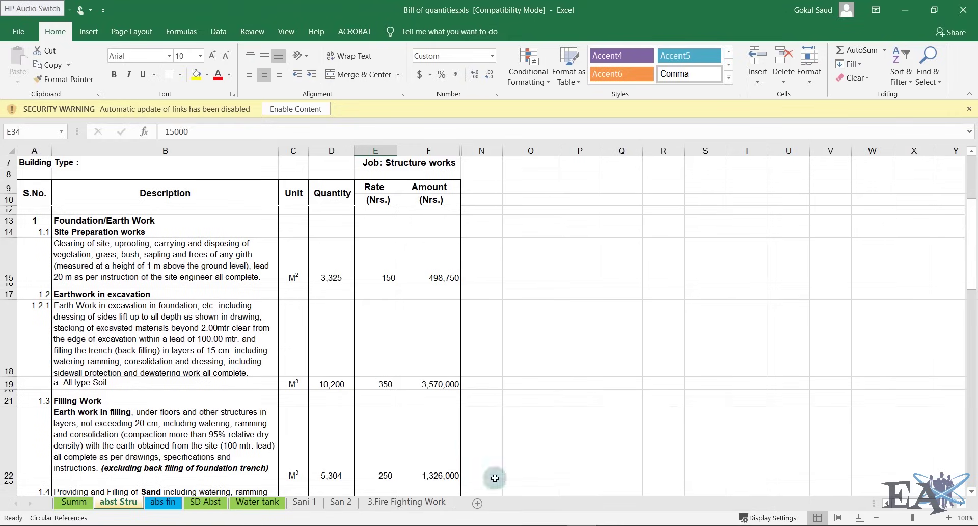
pyautogui.click(554, 521)
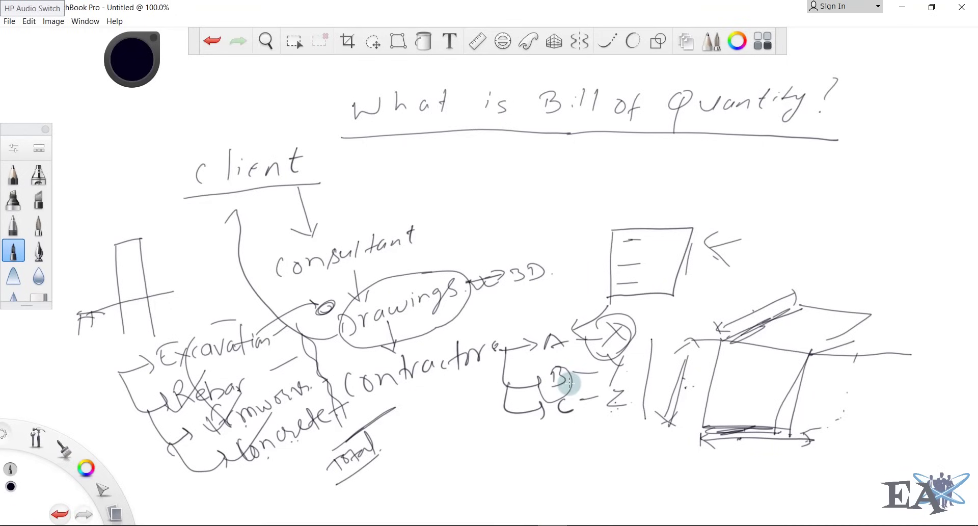
pyautogui.moveTo(552, 524)
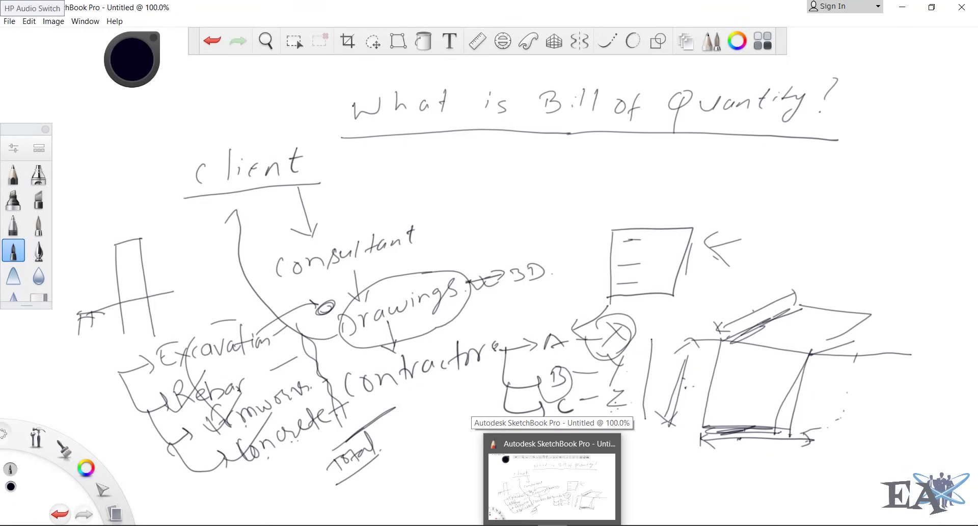
pyautogui.click(552, 523)
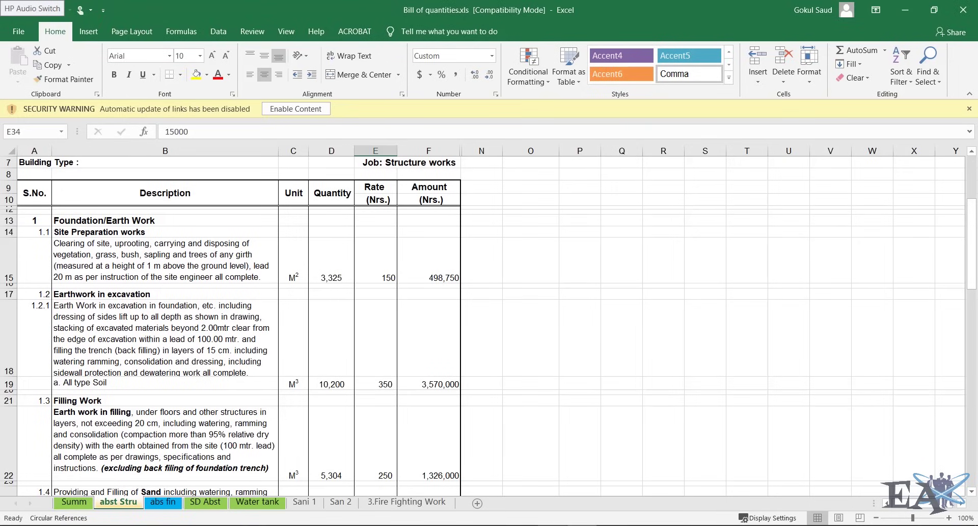
# Set the rate of the site clearing item to 80 and the rate of the All type Soil excavation item to 200
pyautogui.click(393, 273)
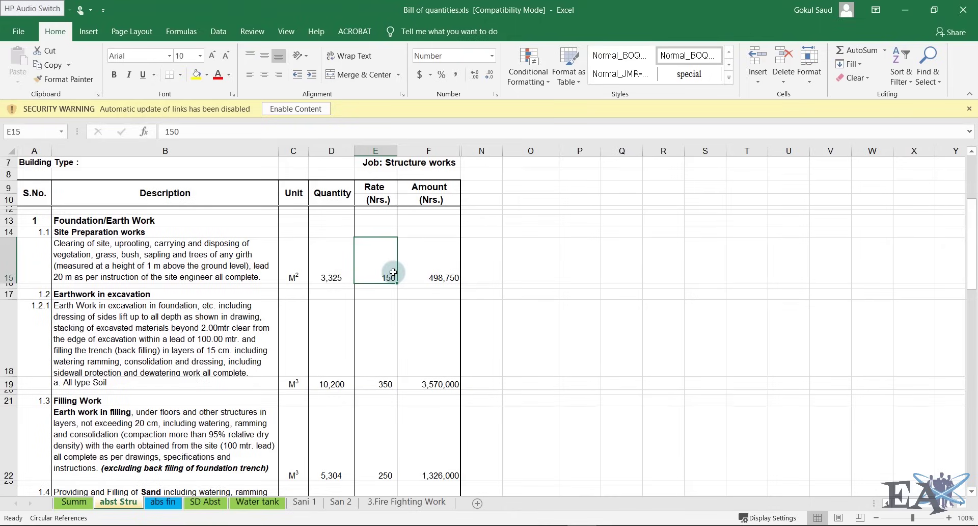
pyautogui.write('80')
pyautogui.press('Return')
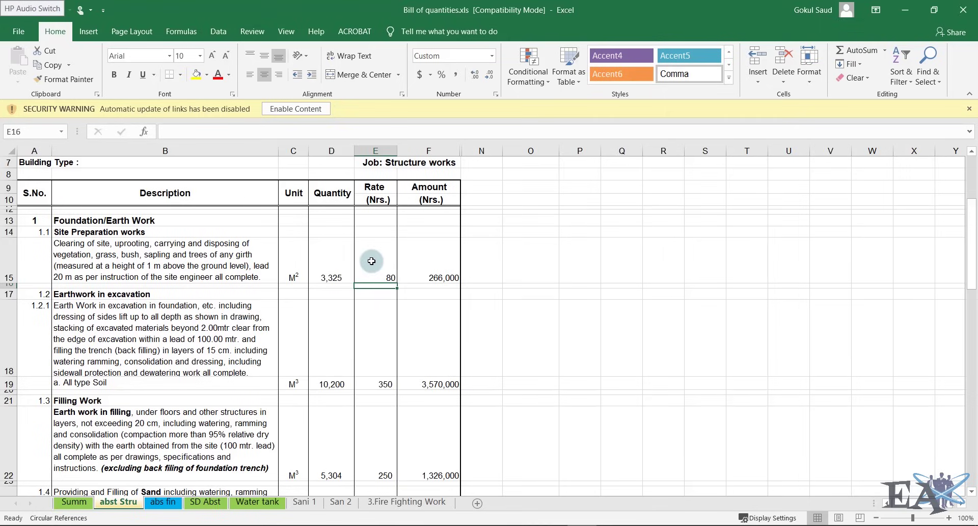
pyautogui.scroll(-1, 371, 261)
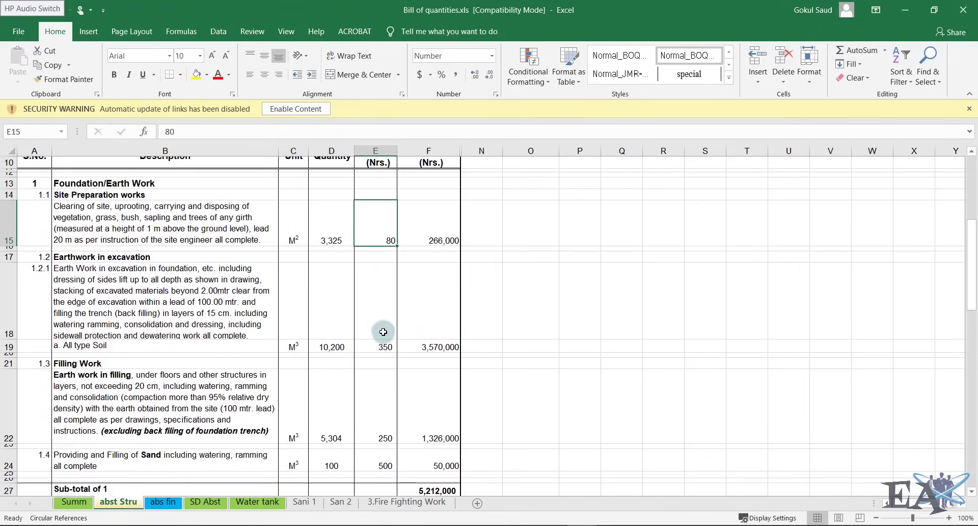
pyautogui.click(384, 348)
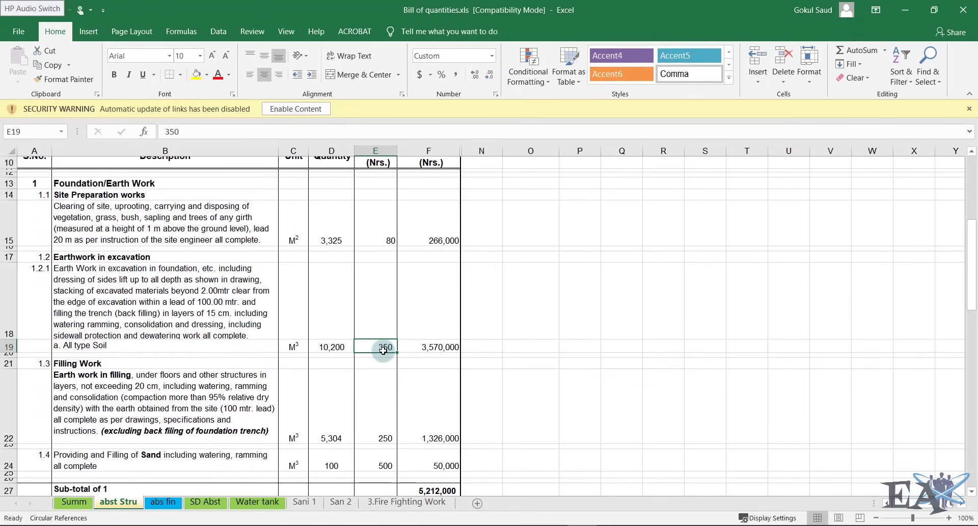
pyautogui.write('200')
pyautogui.press('Return')
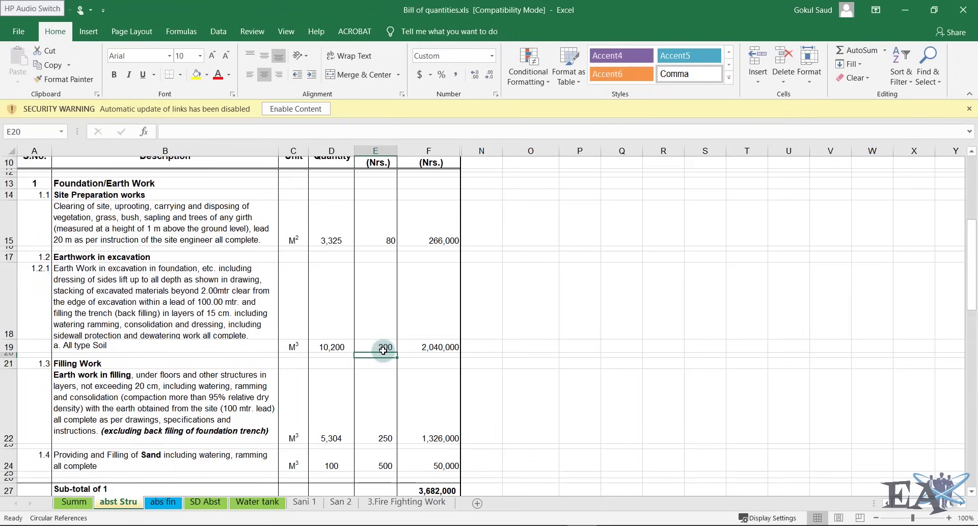
# Set the rate of the P.C.C - Nominal Mix (1:3:6) item in the concrete work section to 5000
pyautogui.scroll(-1, 384, 350)
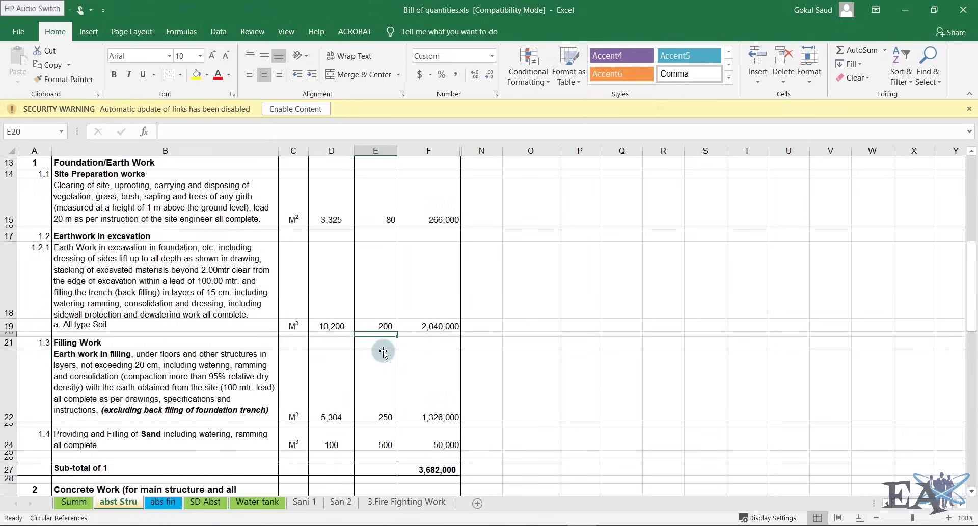
pyautogui.scroll(4, 383, 352)
pyautogui.scroll(-8, 384, 351)
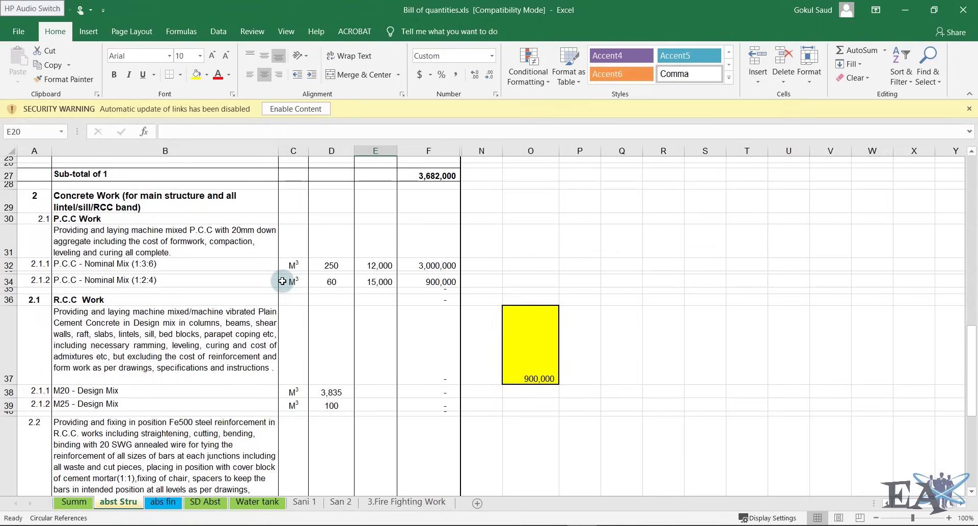
pyautogui.click(395, 265)
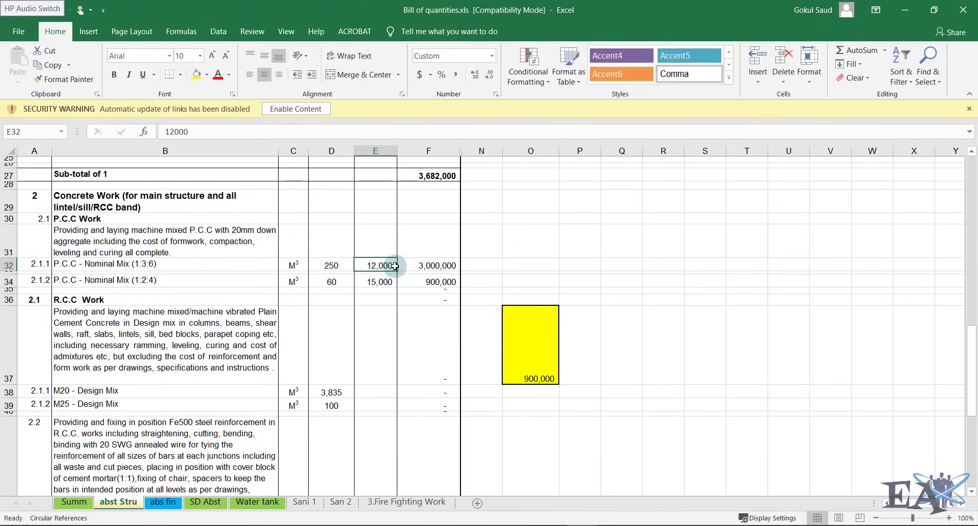
pyautogui.write('5000')
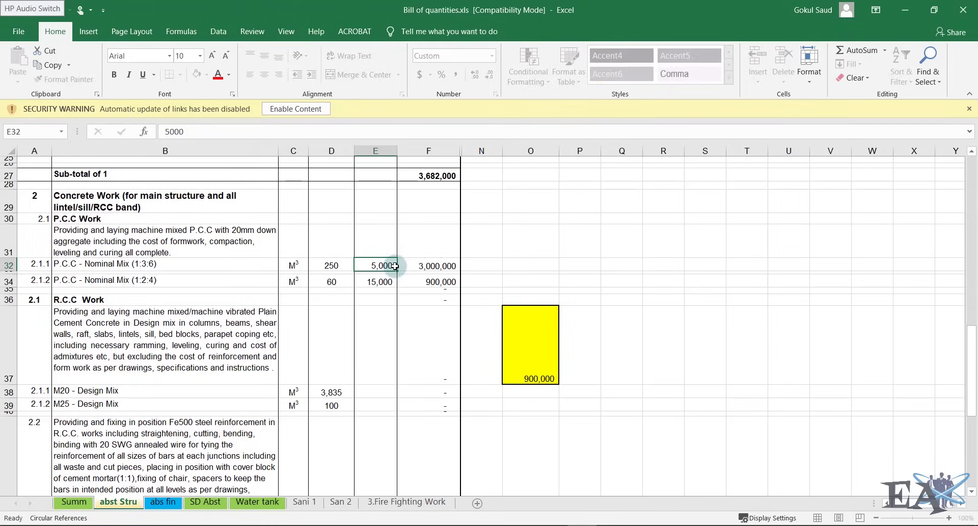
pyautogui.press('Return')
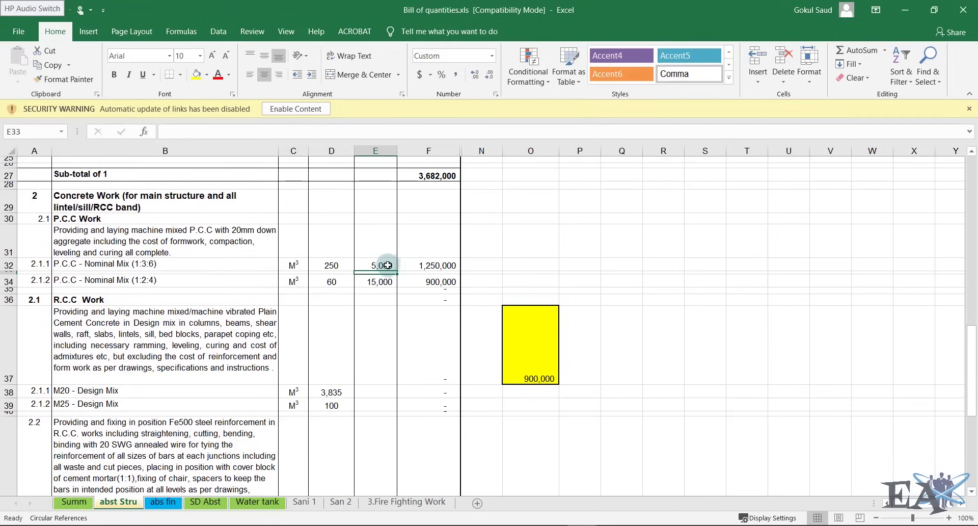
# Examine the P.C.C - Nominal Mix (1:3:6) row from its rate back to its description
pyautogui.click(381, 264)
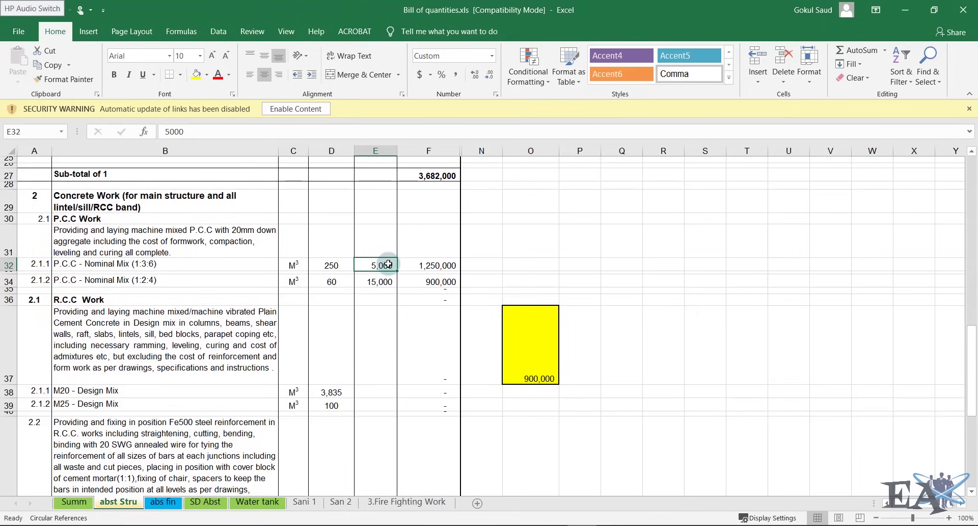
pyautogui.press('Left')
pyautogui.press('Left')
pyautogui.press('Left')
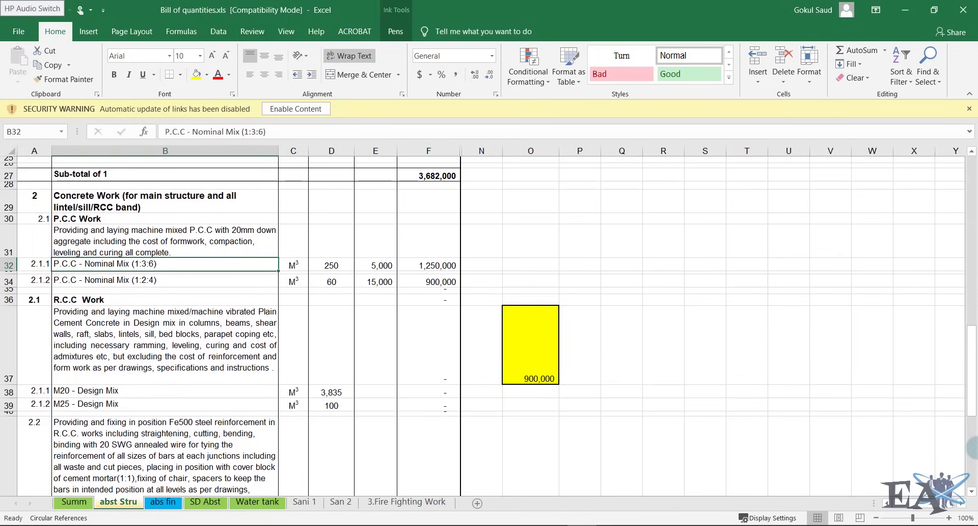
# Review the bill from its heading to the total of structure works, and examine the M20 - Design Mix description and quantity
pyautogui.scroll(8, 971, 449)
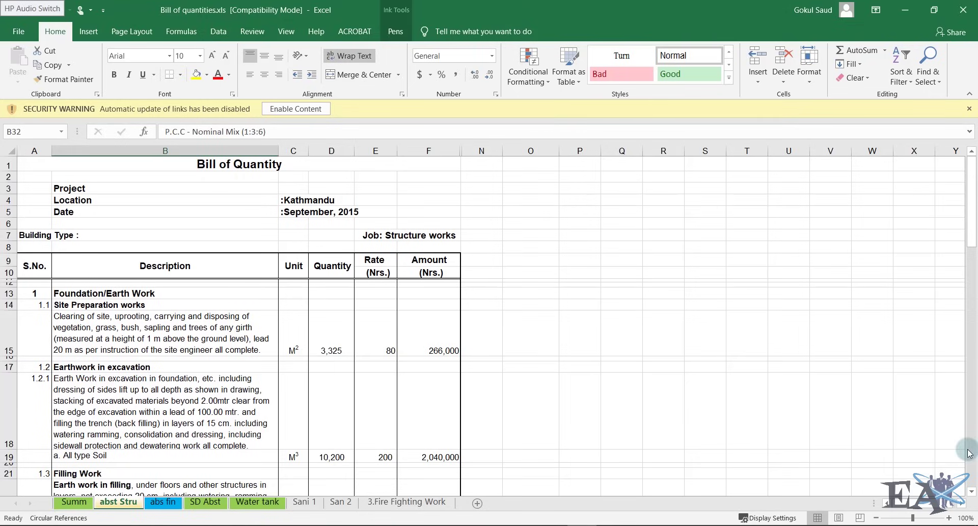
pyautogui.scroll(-10, 968, 454)
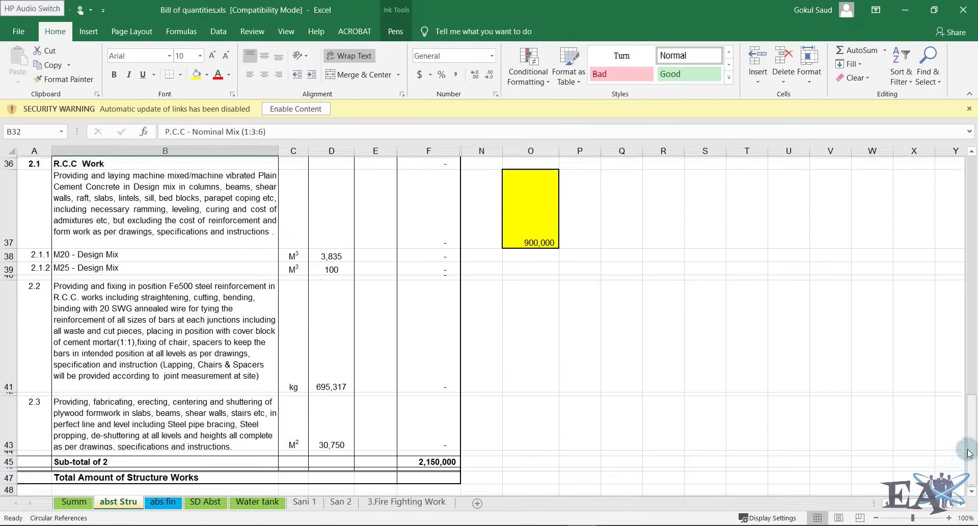
pyautogui.scroll(4, 969, 451)
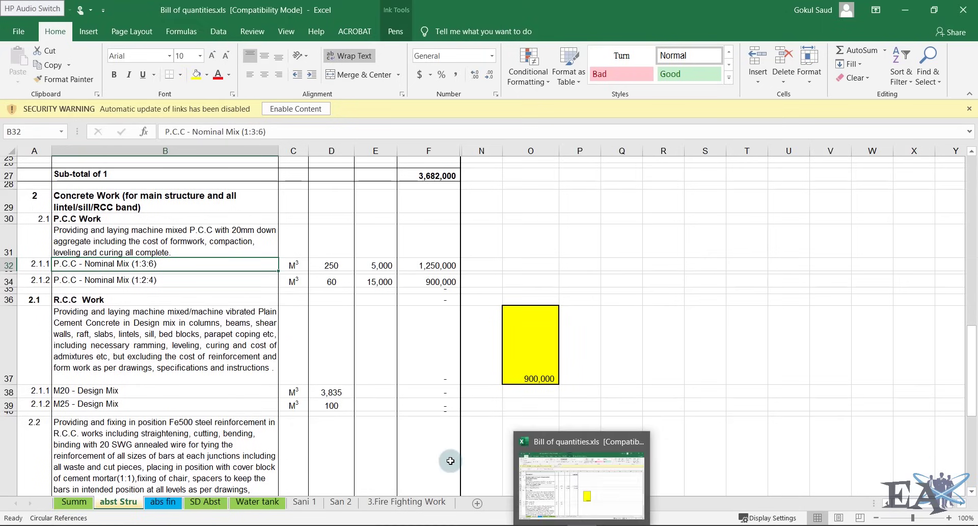
pyautogui.click(122, 391)
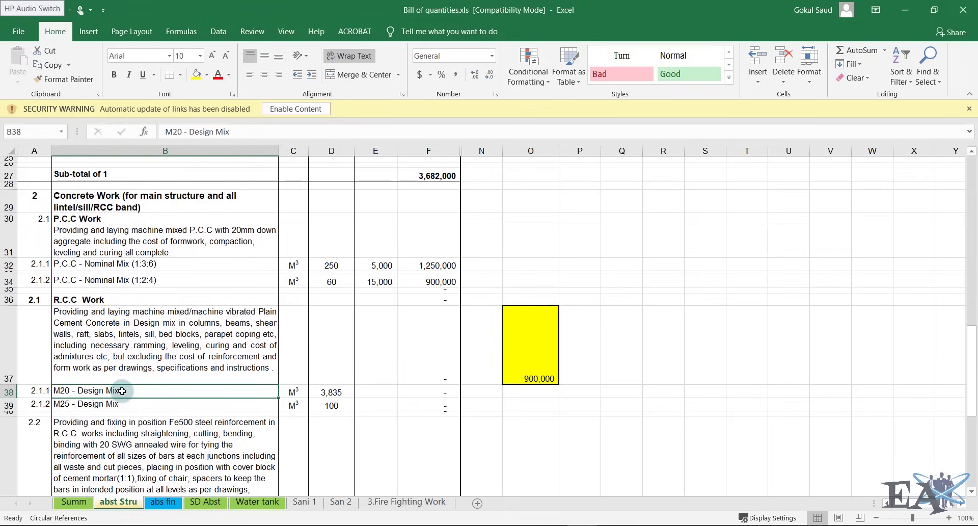
pyautogui.click(331, 393)
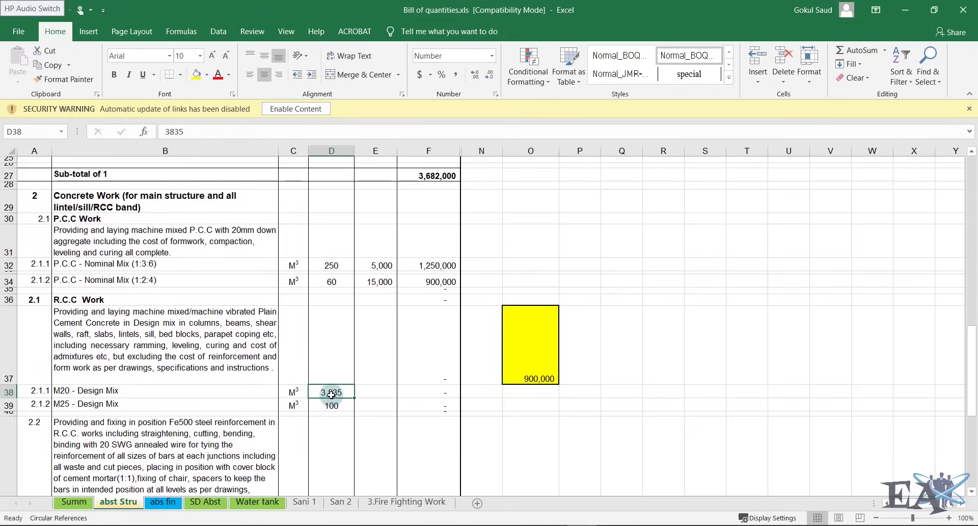